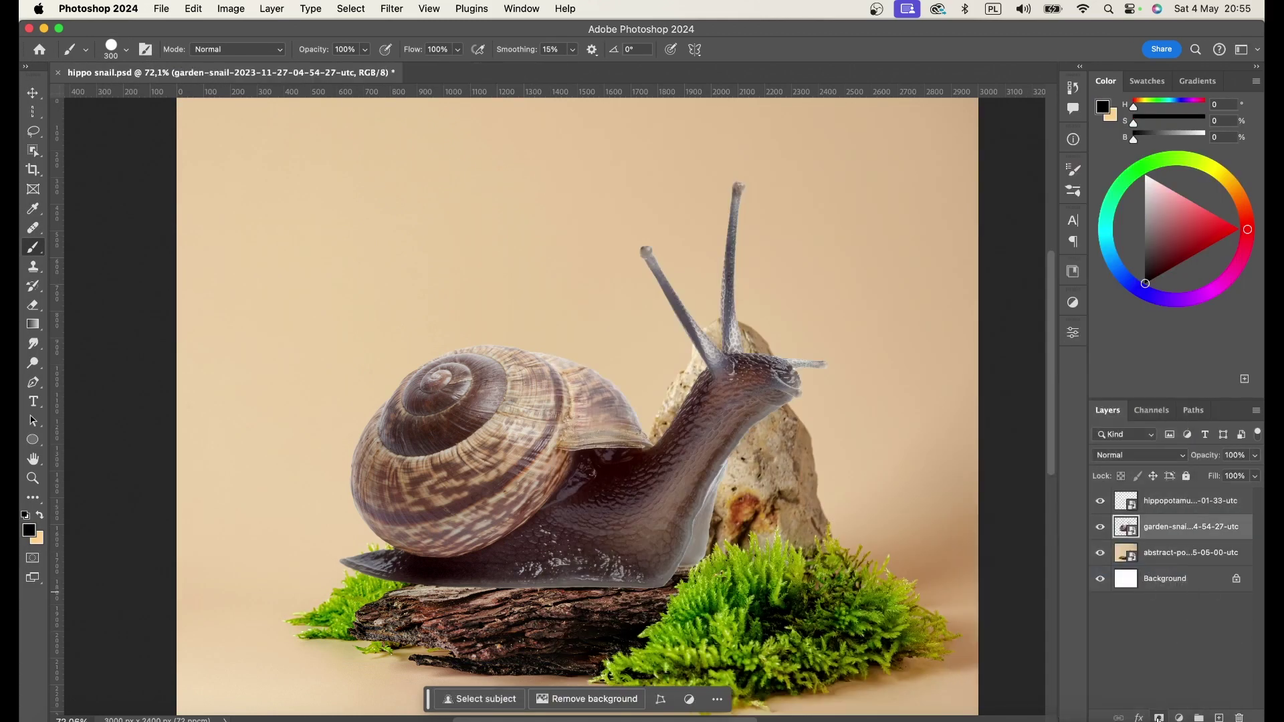
- Mask out the snail's head and tentacles, then scale the faded hippo over its neck
drag(707, 351, 786, 372)
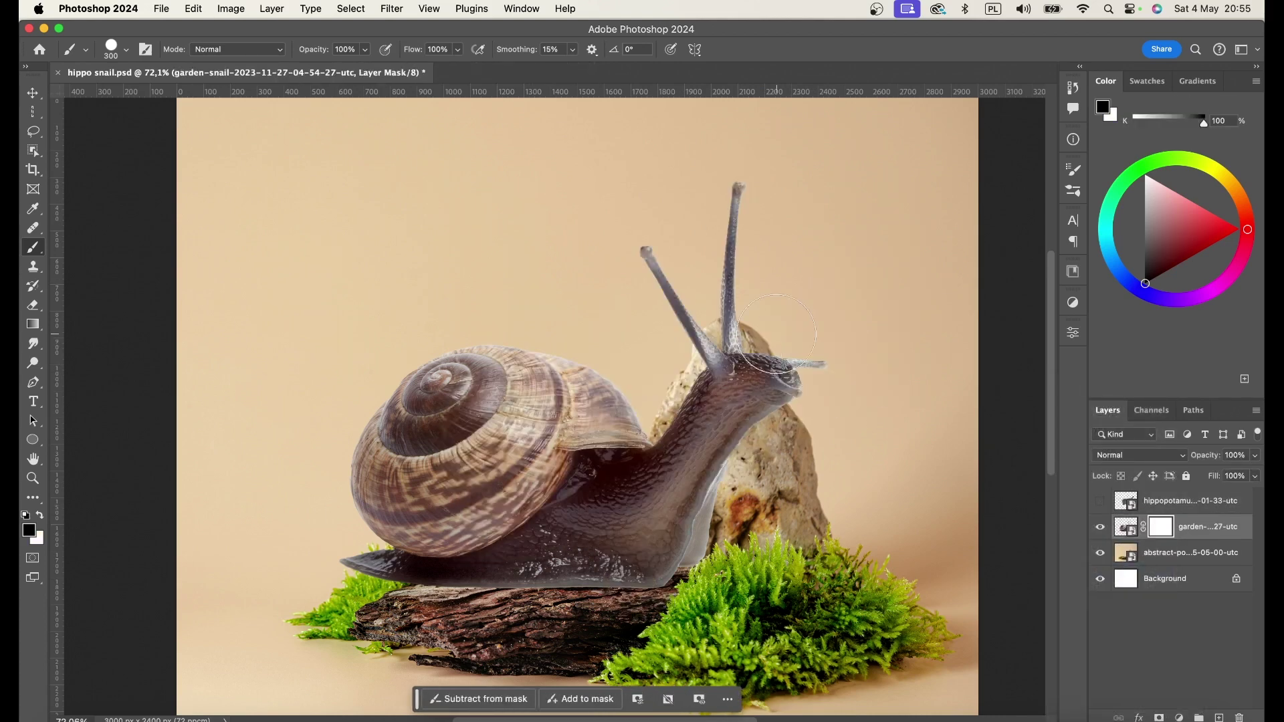
drag(910, 262, 774, 309)
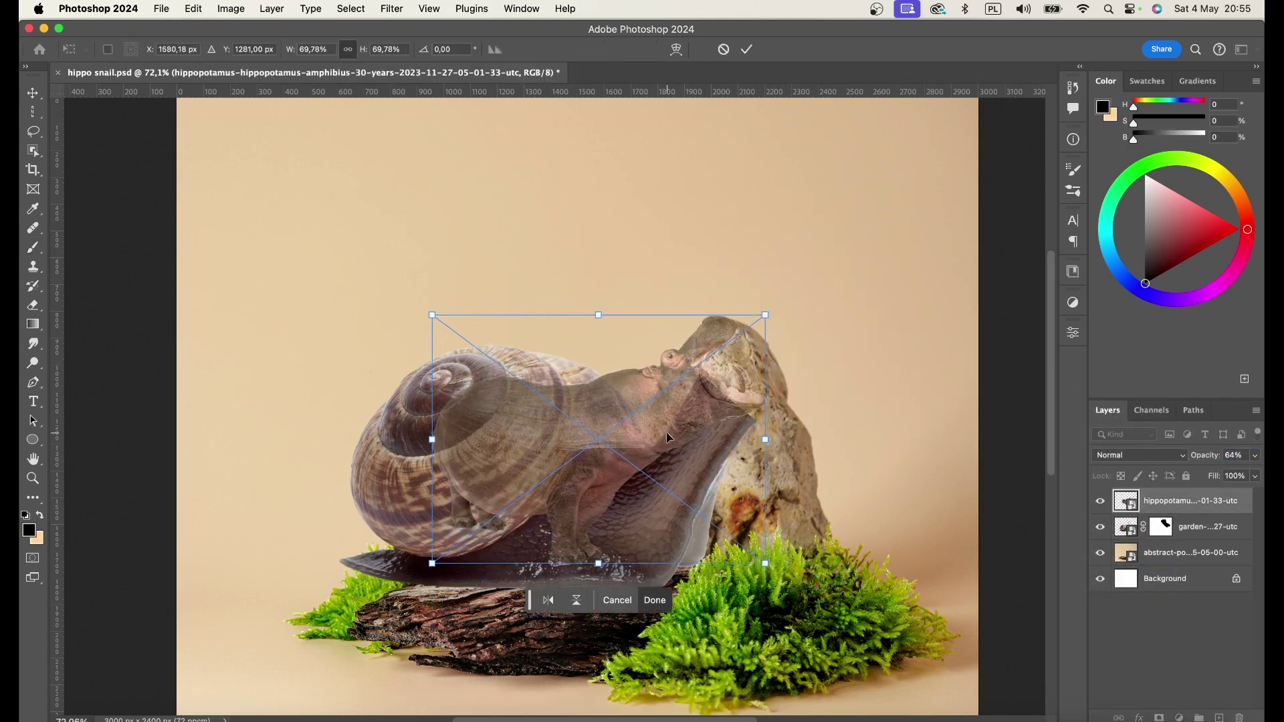
- Move and tilt the hippo onto the neck, with the snail layer as Liquify backdrop
drag(669, 435, 756, 435)
mouse_move(869, 301)
mouse_down()
mouse_move(851, 324)
mouse_move(882, 376)
mouse_up()
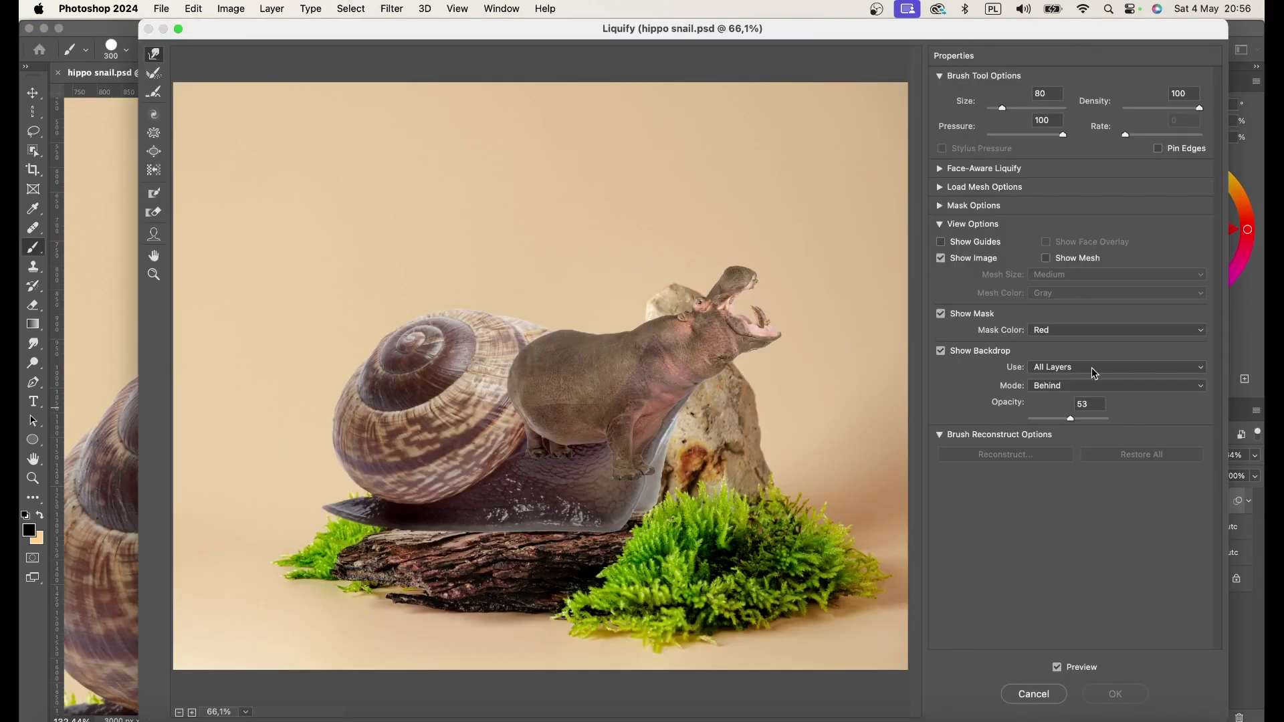
click(1064, 366)
click(1050, 336)
click(1110, 367)
click(1083, 410)
click(1110, 367)
click(1071, 353)
- Forward Warp the hippo's body along the neck and mask away excess body
click(608, 347)
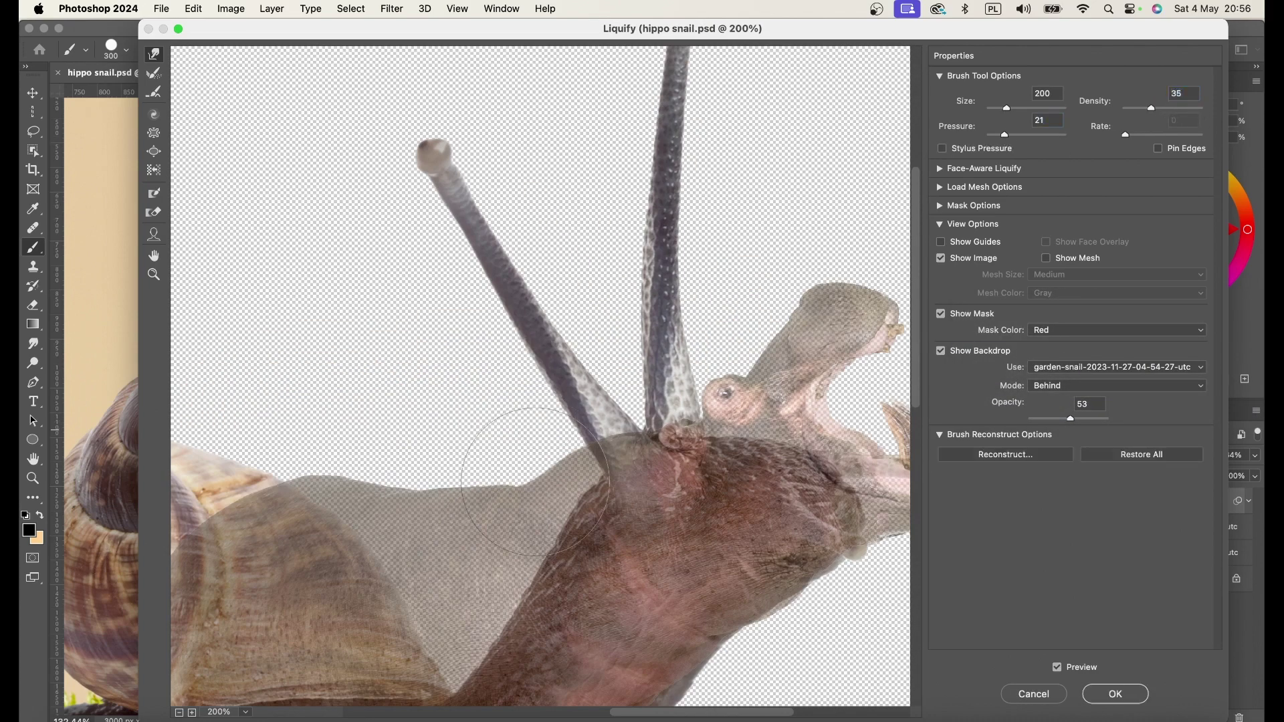
drag(444, 358, 402, 511)
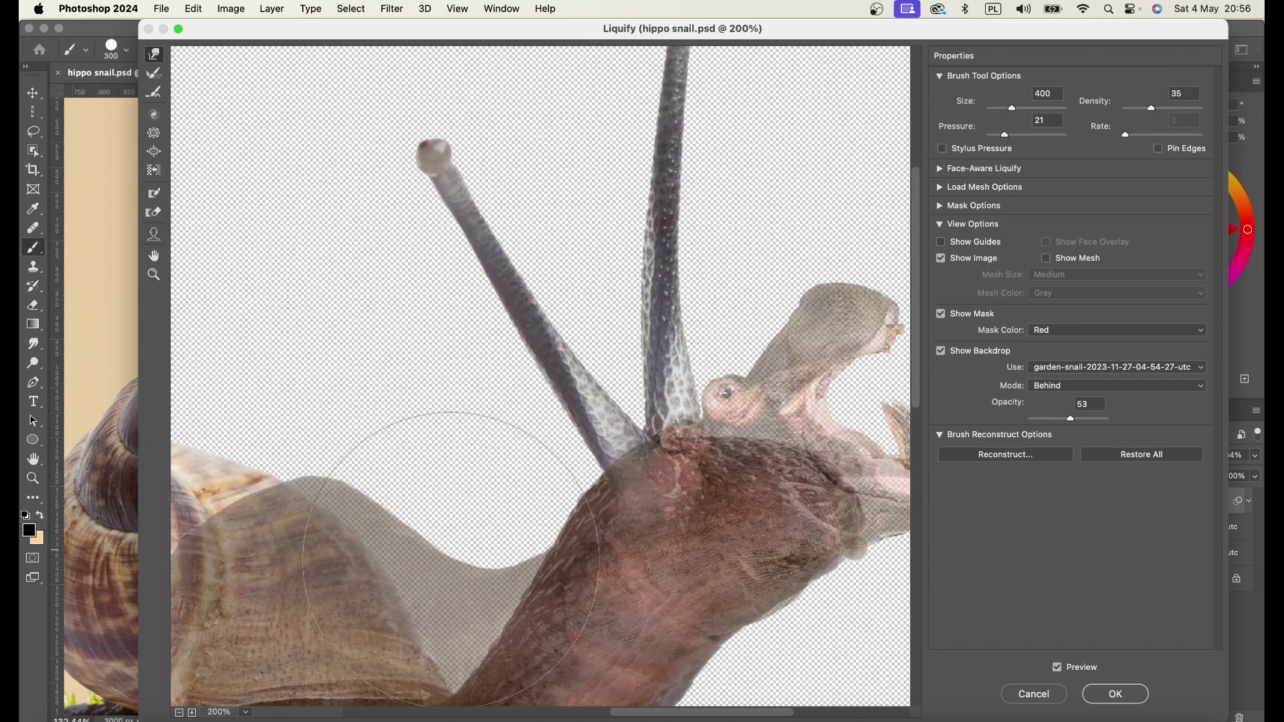
key(bracketright)
key(bracketright)
scroll(670, 528, down, 3)
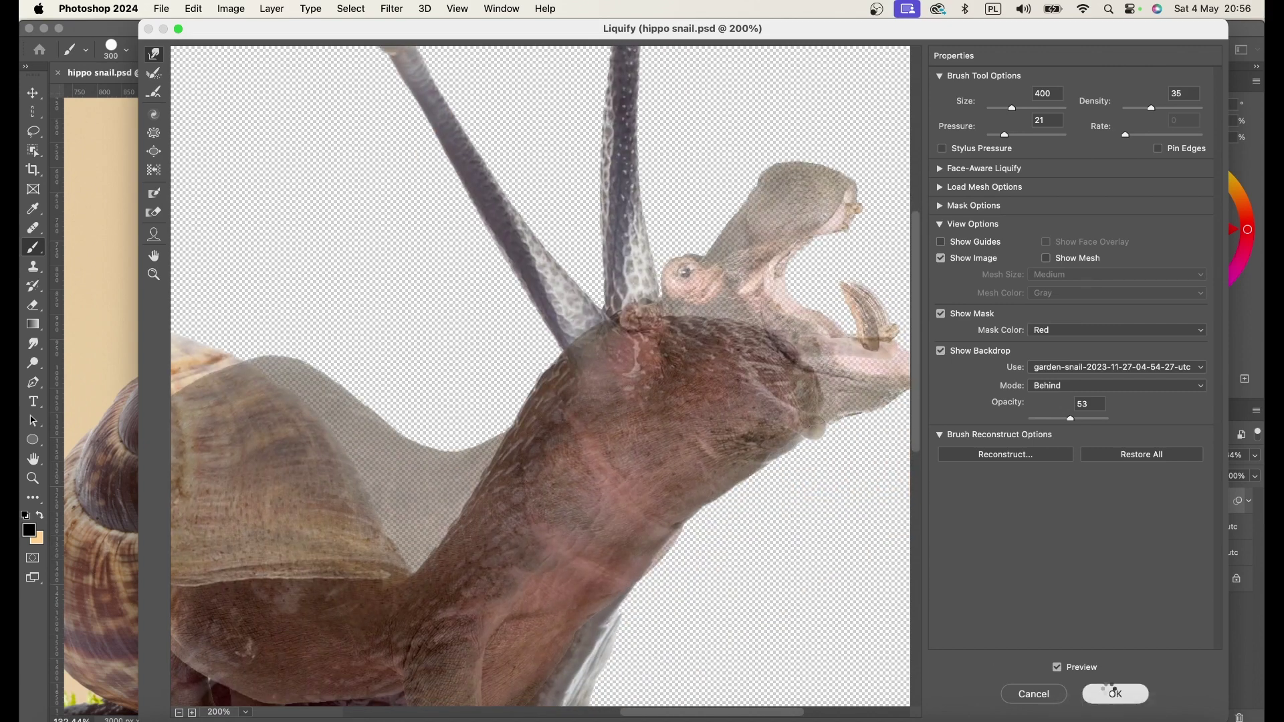
click(1114, 695)
drag(361, 536, 622, 616)
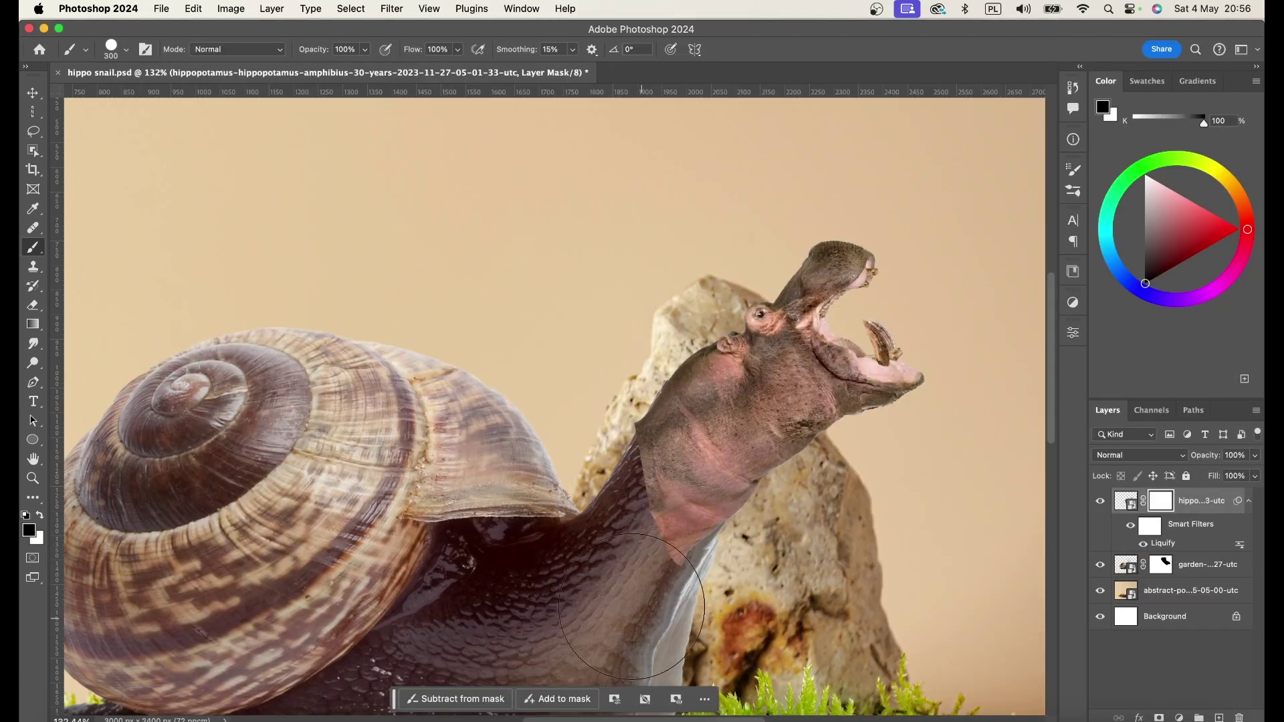
- Soften the hippo-snail seam on both masks with a soft, low-flow brush, toggling black and white
scroll(622, 616, up, 3)
click(125, 49)
drag(413, 49, 340, 49)
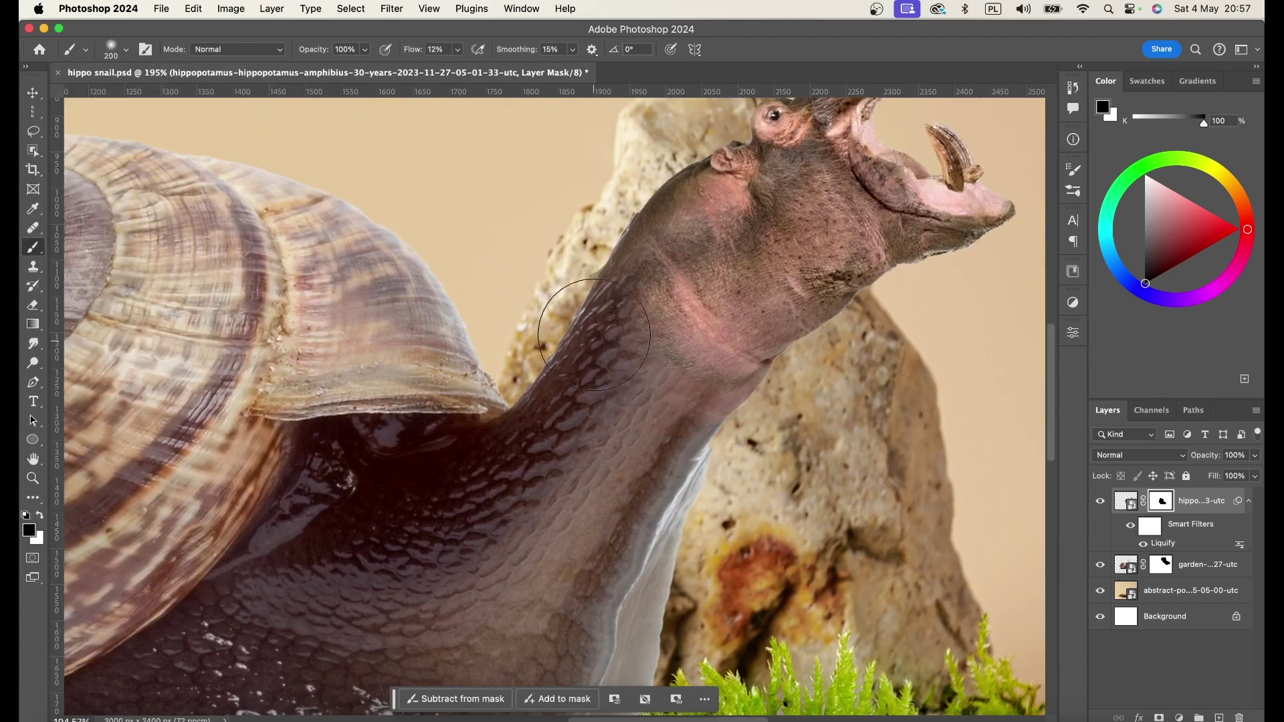
key(x)
scroll(702, 401, up, 5)
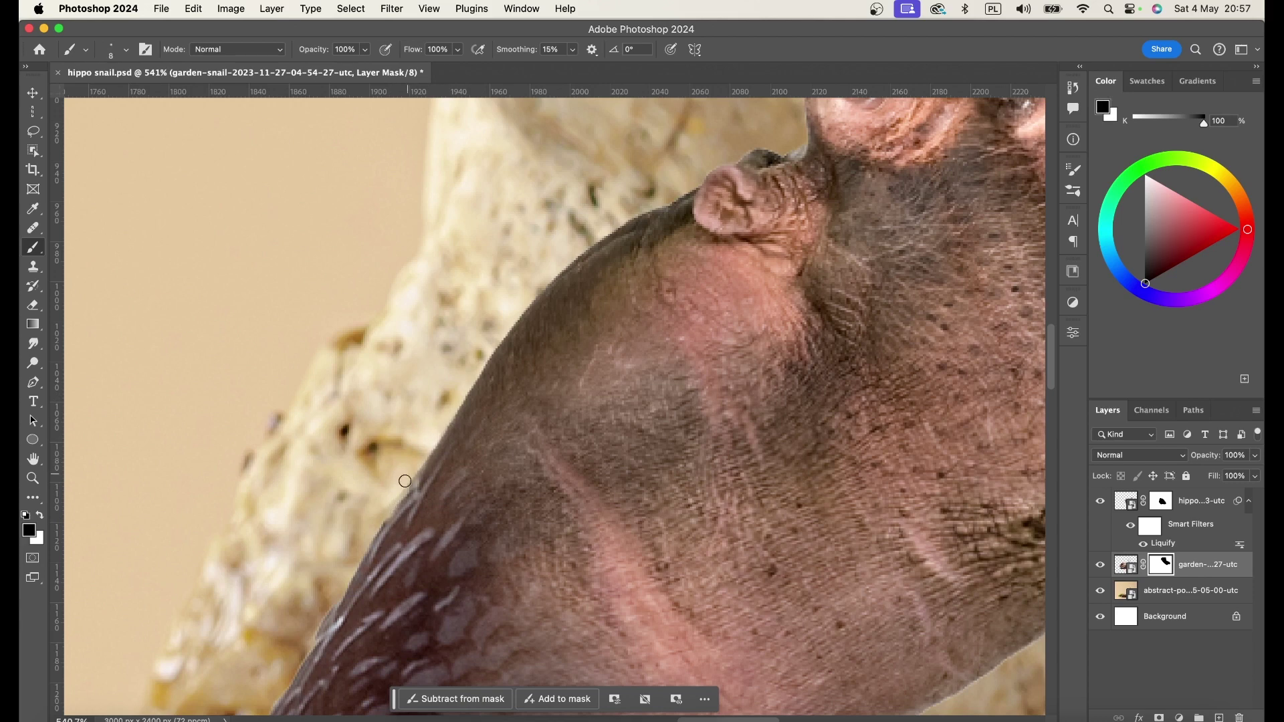
click(1162, 503)
scroll(395, 492, down, 5)
scroll(444, 482, down, 5)
scroll(580, 654, down, 3)
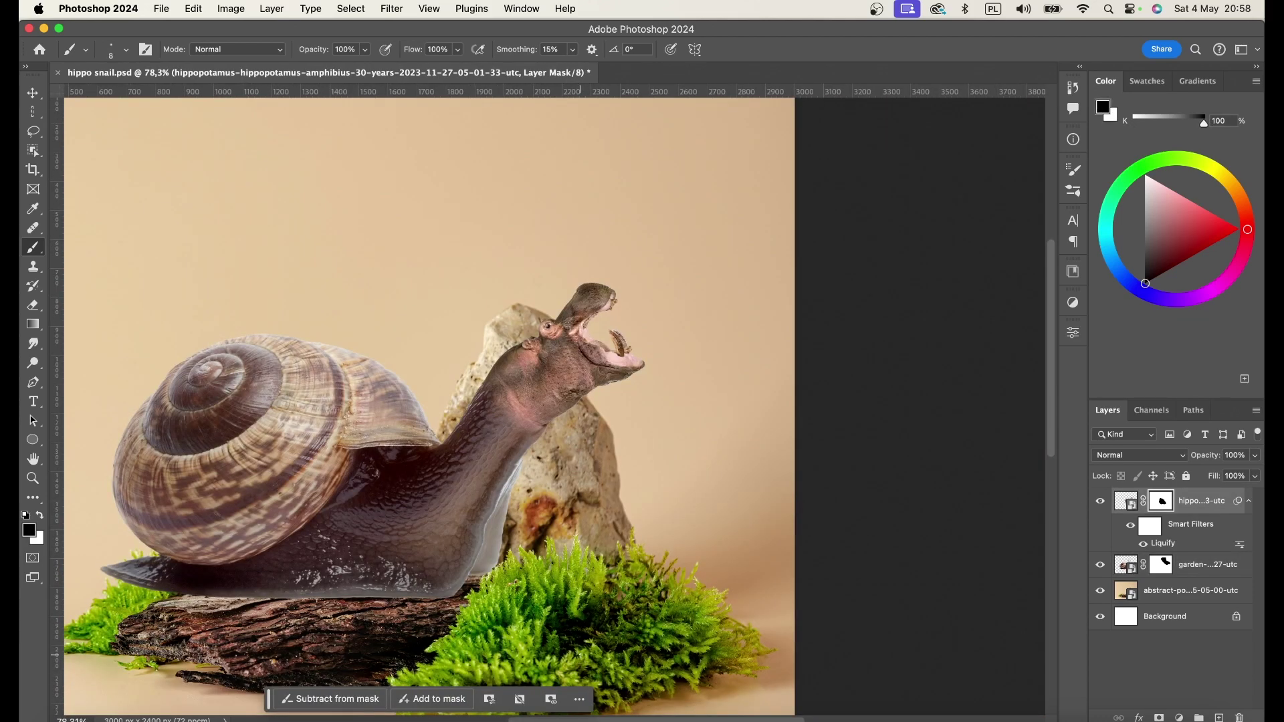
click(1073, 332)
- Add a clipped Color Balance pushing the hippo's midtones and shadows toward magenta
click(1073, 302)
click(931, 510)
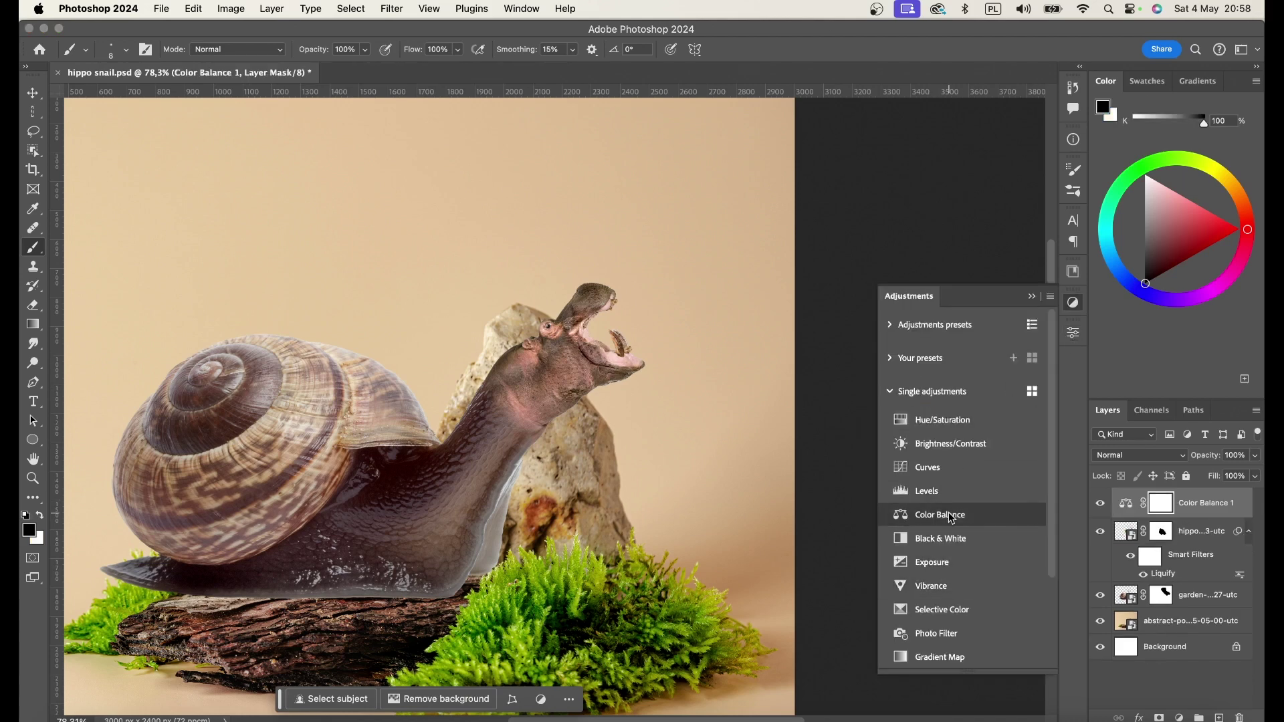
scroll(539, 398, up, 3)
drag(938, 434, 935, 436)
click(942, 376)
click(936, 364)
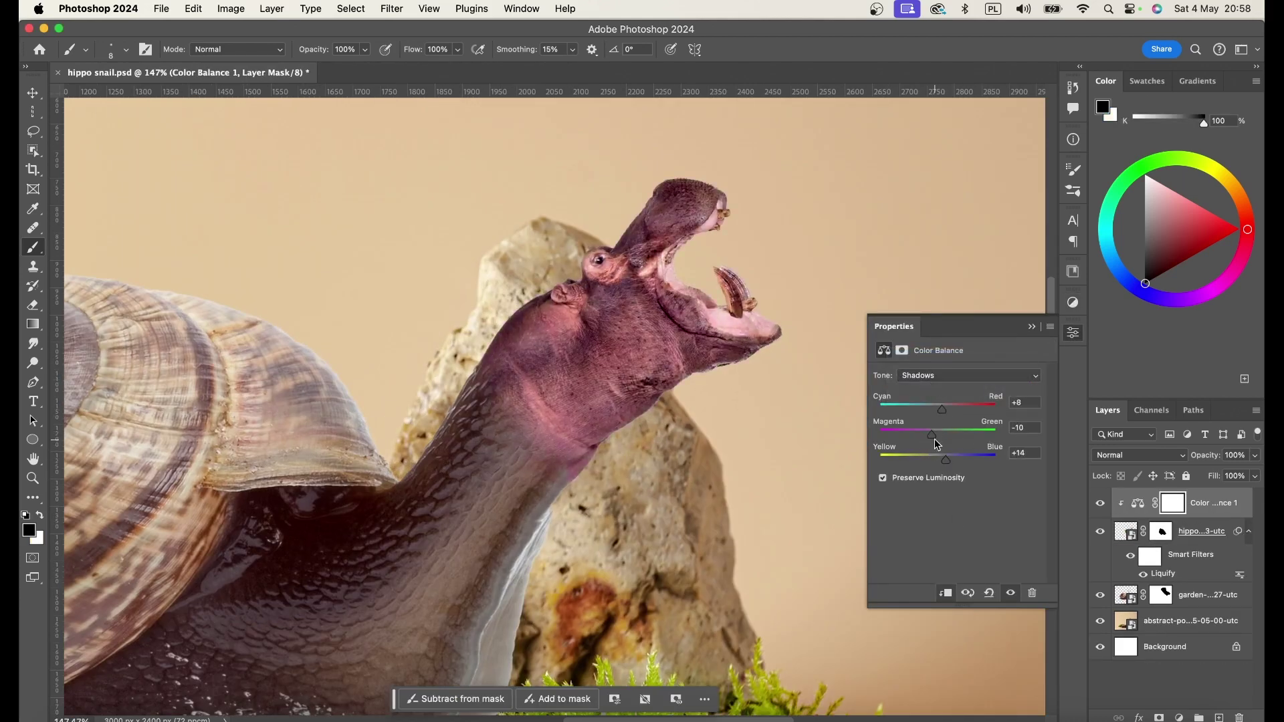
scroll(539, 401, down, 3)
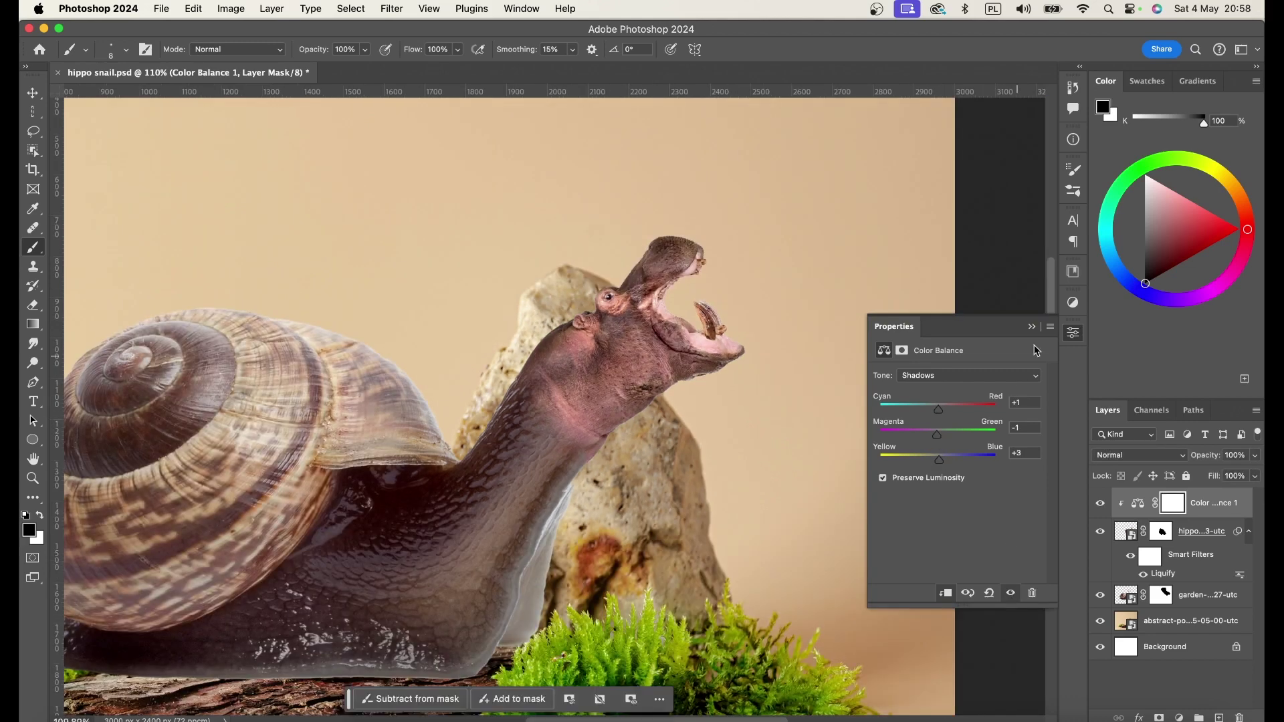
- Duplicate the snail layer and move the copy to the top of the stack
click(1197, 595)
key(super+j)
key(super+shift+bracketright)
key(v)
key(super+t)
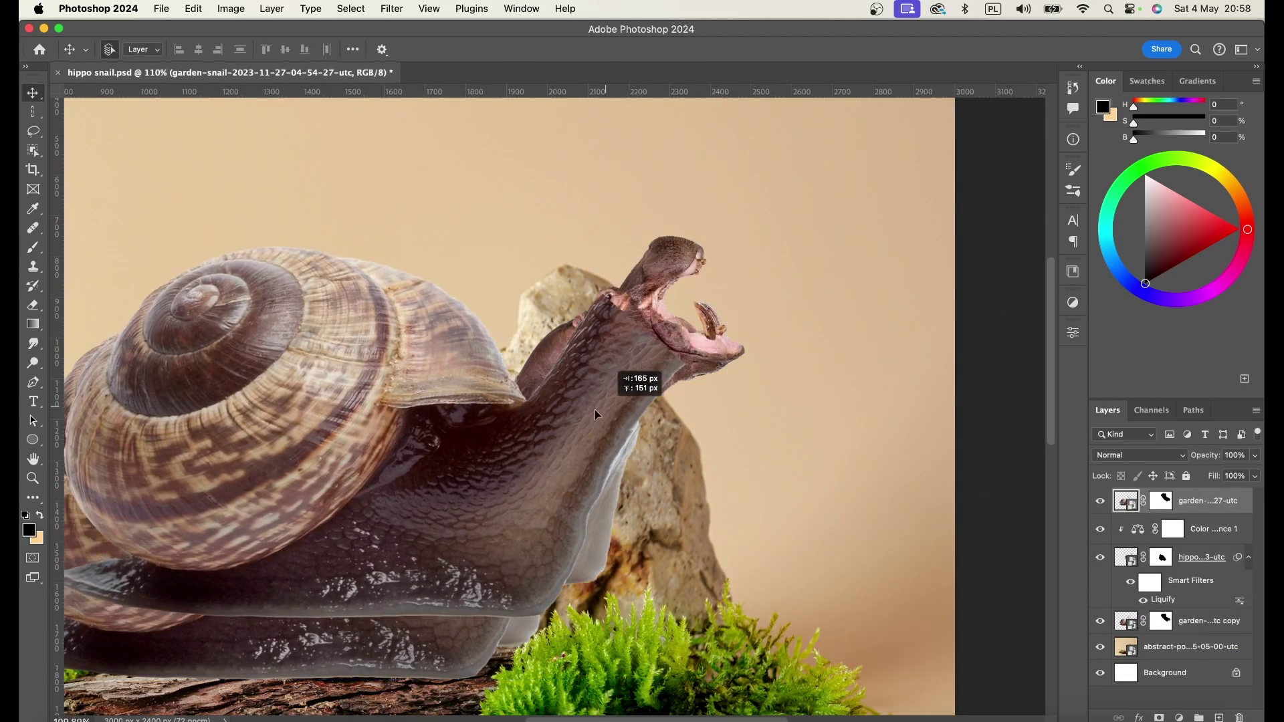
- Enlarge the snail copy over the hippo and set its blend mode to Color
mouse_move(617, 373)
mouse_down()
mouse_move(620, 350)
mouse_move(557, 401)
mouse_up()
key(Return)
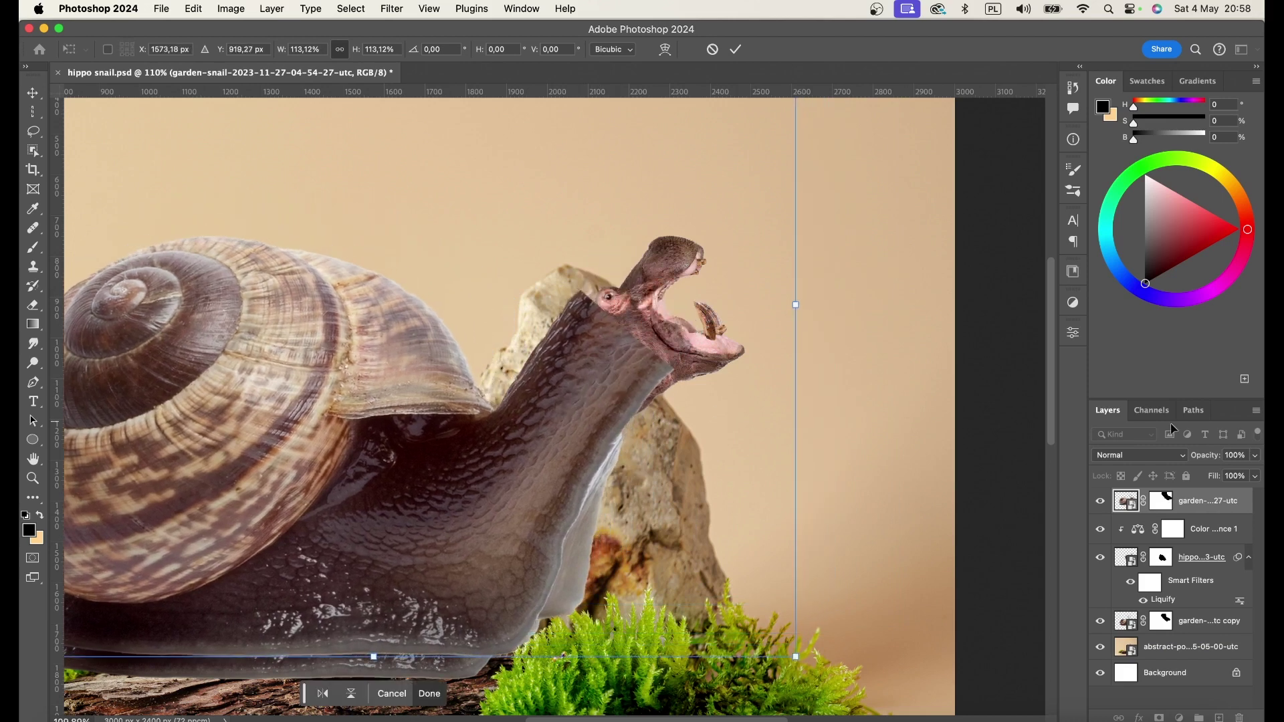
click(1140, 454)
click(1127, 693)
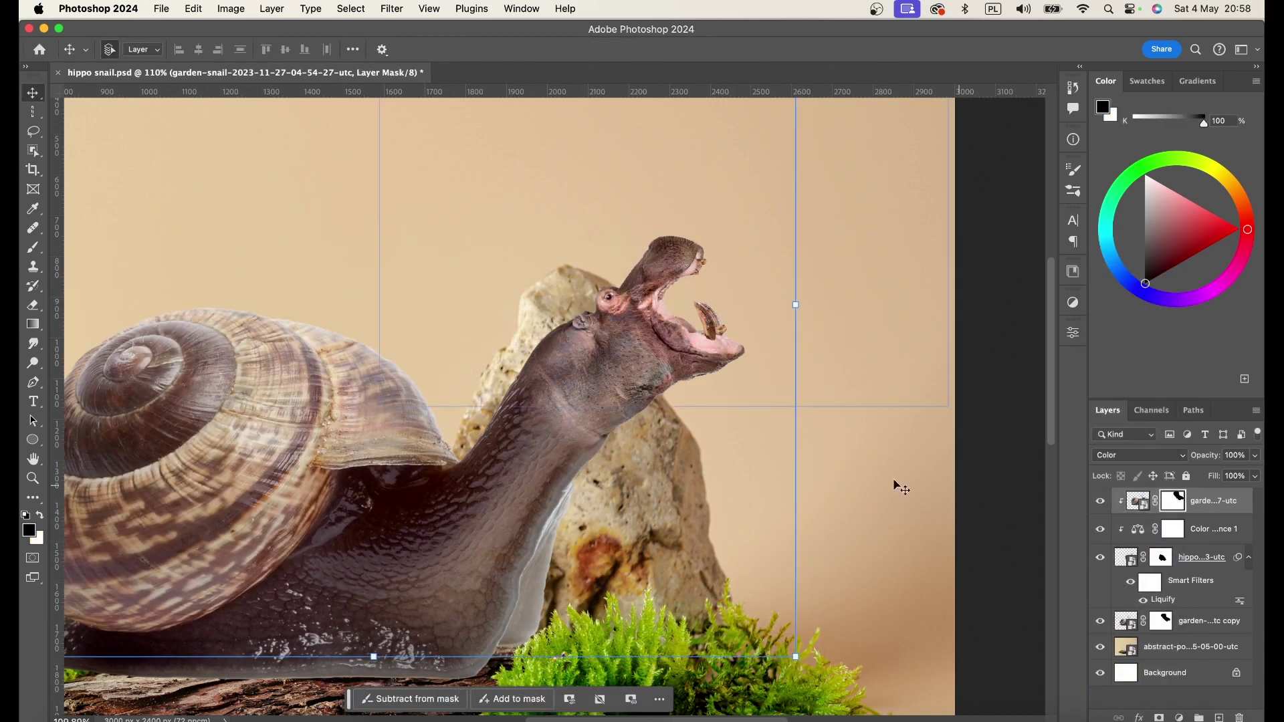
- Paint the snail copy's mask with a soft, low-flow brush so only the head is tinted
key(b)
click(106, 54)
key(Escape)
scroll(672, 430, up, 6)
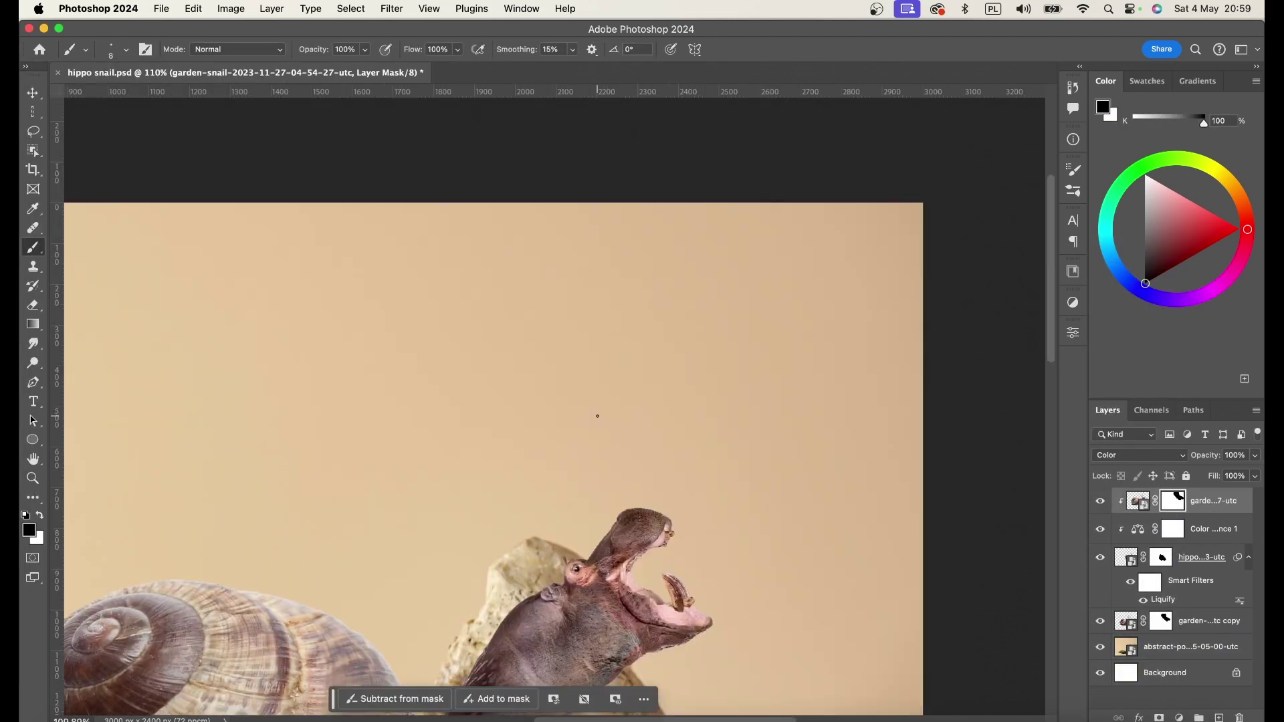
scroll(629, 520, down, 3)
key(bracketright)
key(shift+2)
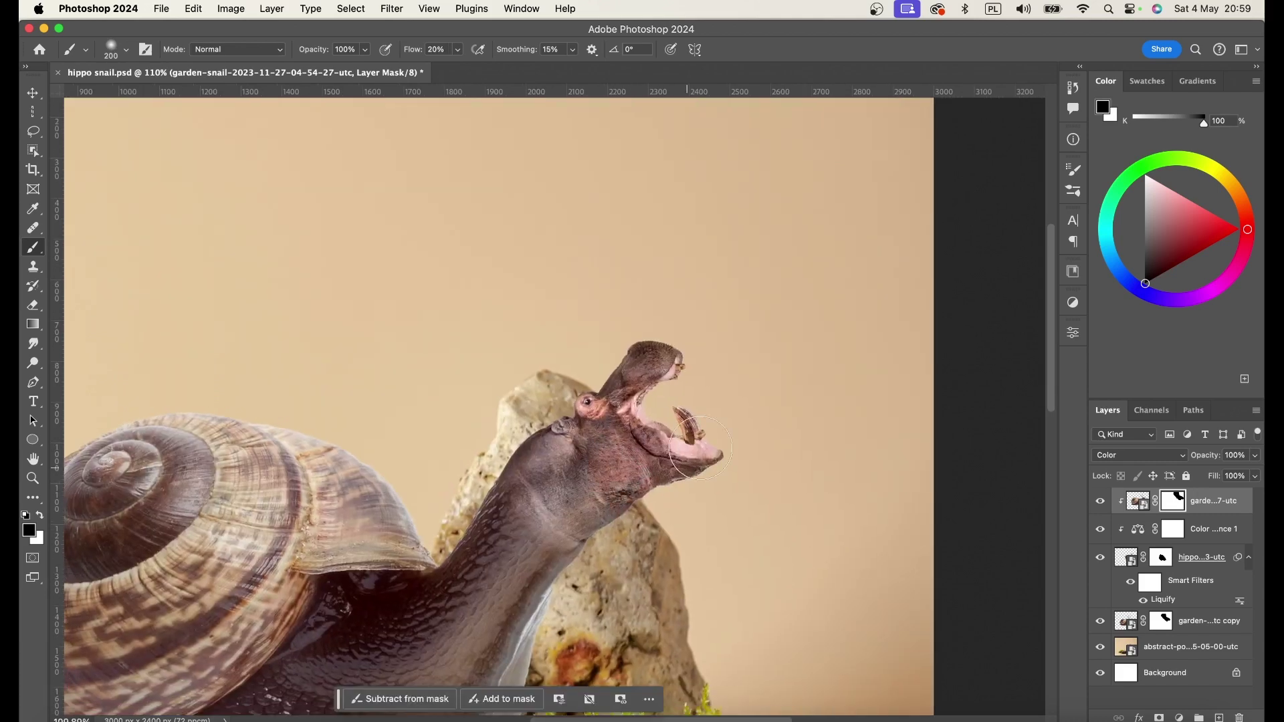
scroll(639, 542, down, 5)
scroll(622, 364, up, 3)
scroll(622, 364, down, 3)
click(1204, 707)
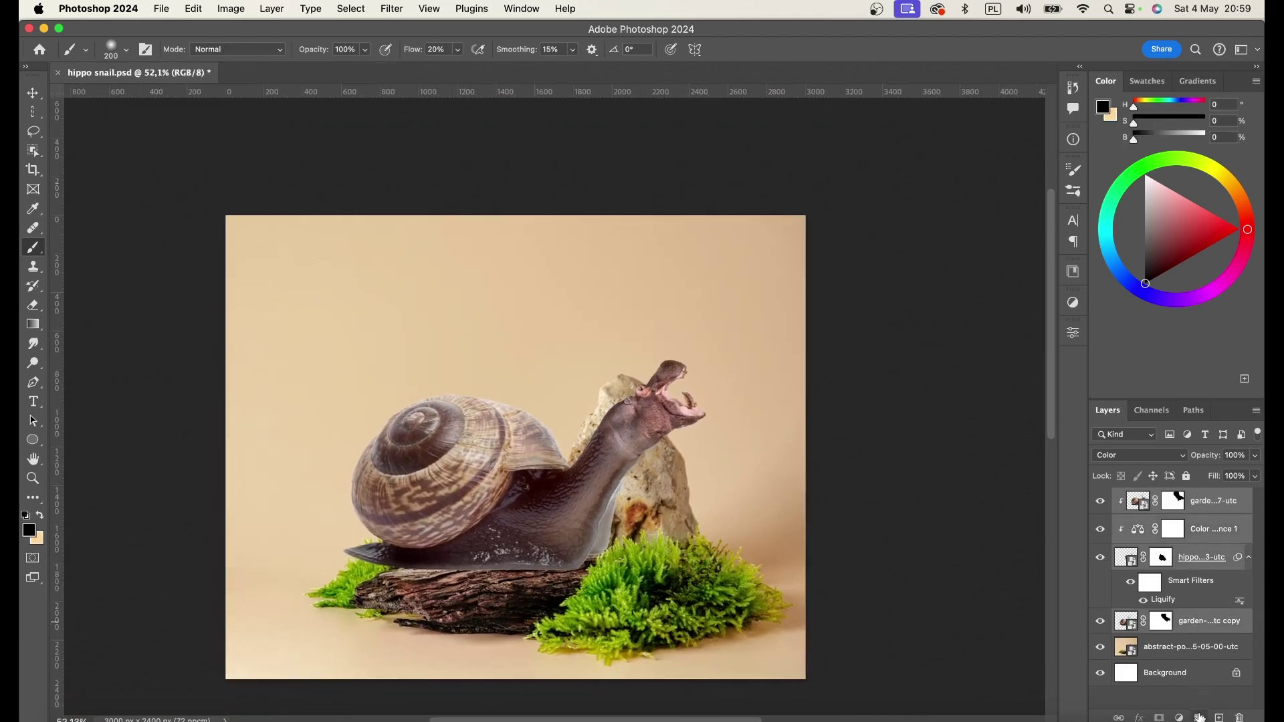
- Group the snail-hippo layers, then shrink and tilt the group
key(super+g)
key(super+t)
mouse_move(731, 616)
mouse_down()
mouse_move(543, 468)
mouse_move(575, 529)
mouse_up()
drag(464, 479, 484, 495)
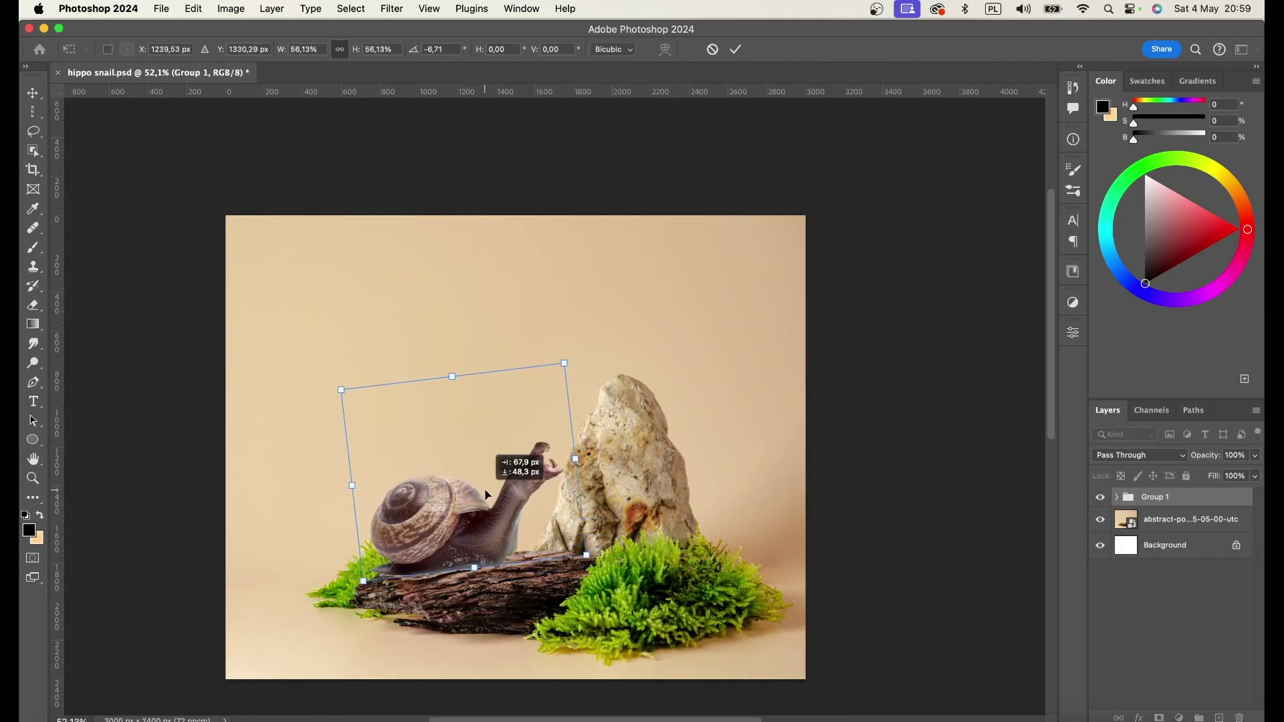
key(Return)
- Convert the group to a smart object, then shrink and rotate it further
scroll(731, 473, up, 5)
scroll(731, 473, down, 2)
right_click(1177, 497)
click(1103, 610)
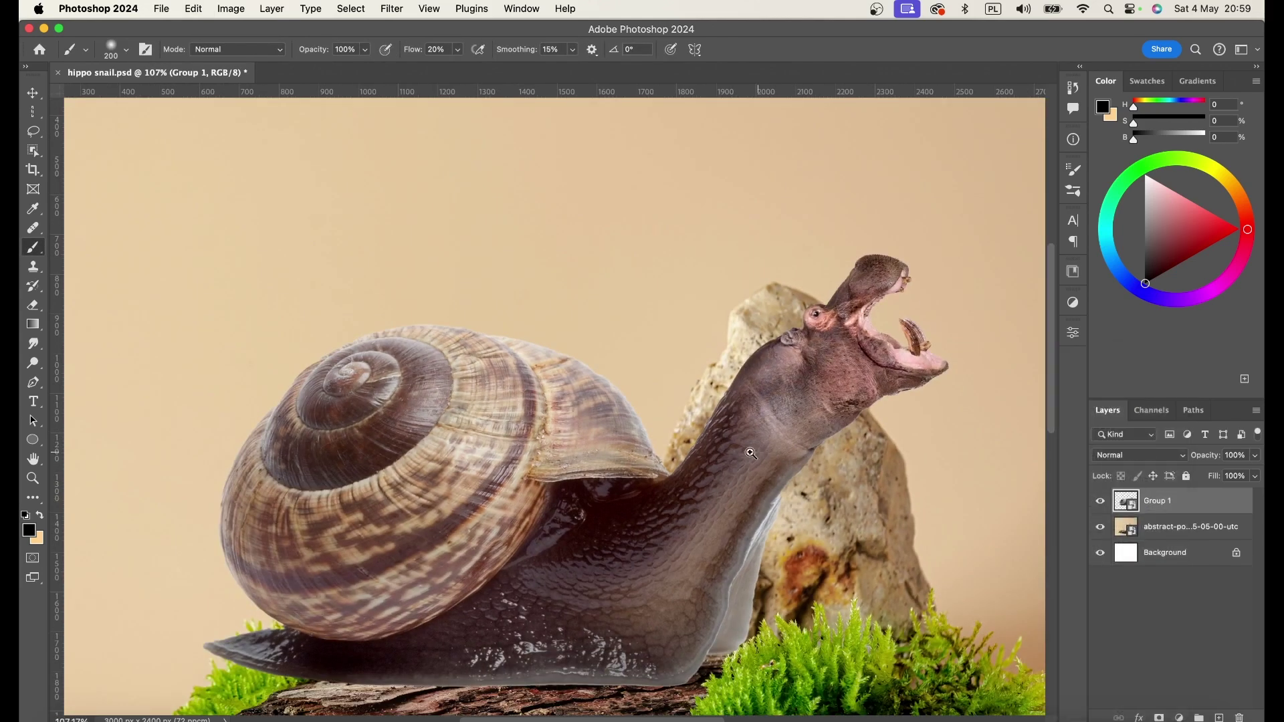
key(super+0)
key(super+t)
drag(997, 150, 822, 277)
drag(883, 495, 885, 439)
key(Return)
- Flip the snail-hippo horizontally to face left and place it on the bark
scroll(883, 445, up, 1)
key(super+t)
right_click(588, 468)
click(615, 663)
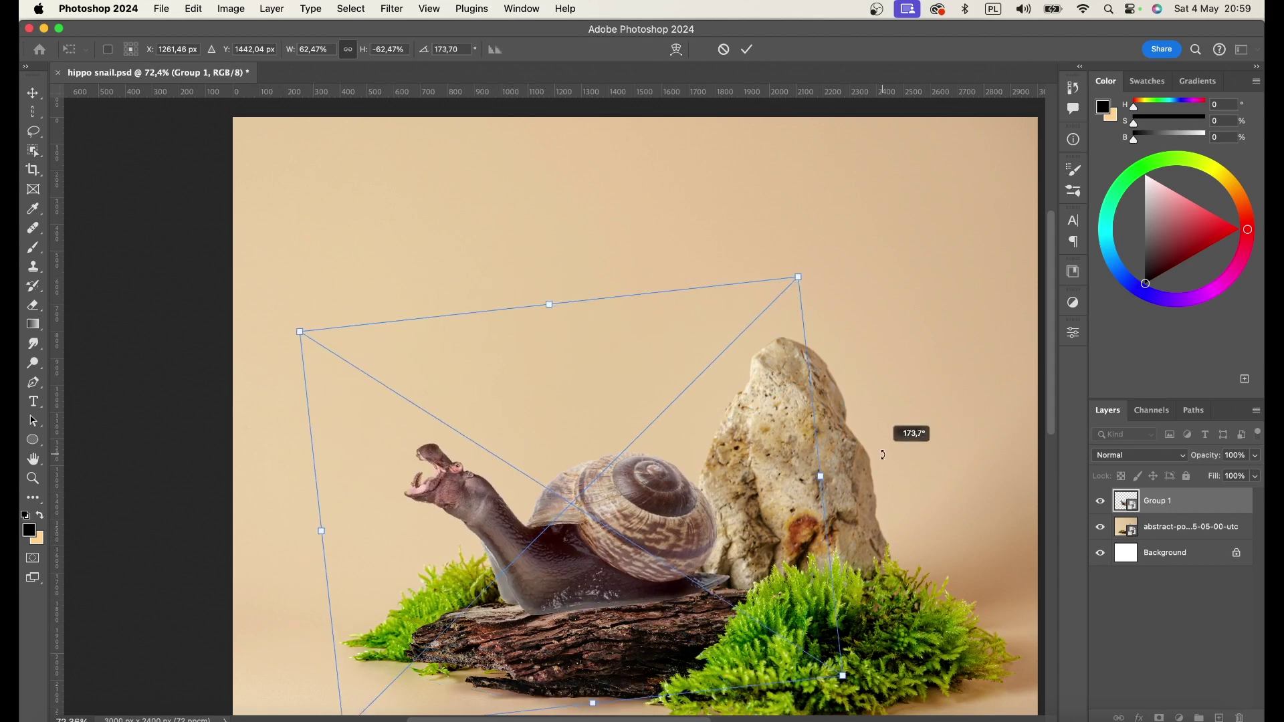
drag(643, 508, 605, 505)
key(Return)
- Add a clipped Exposure adjustment at -3.11, gamma 0.53, with an inverted mask
key(b)
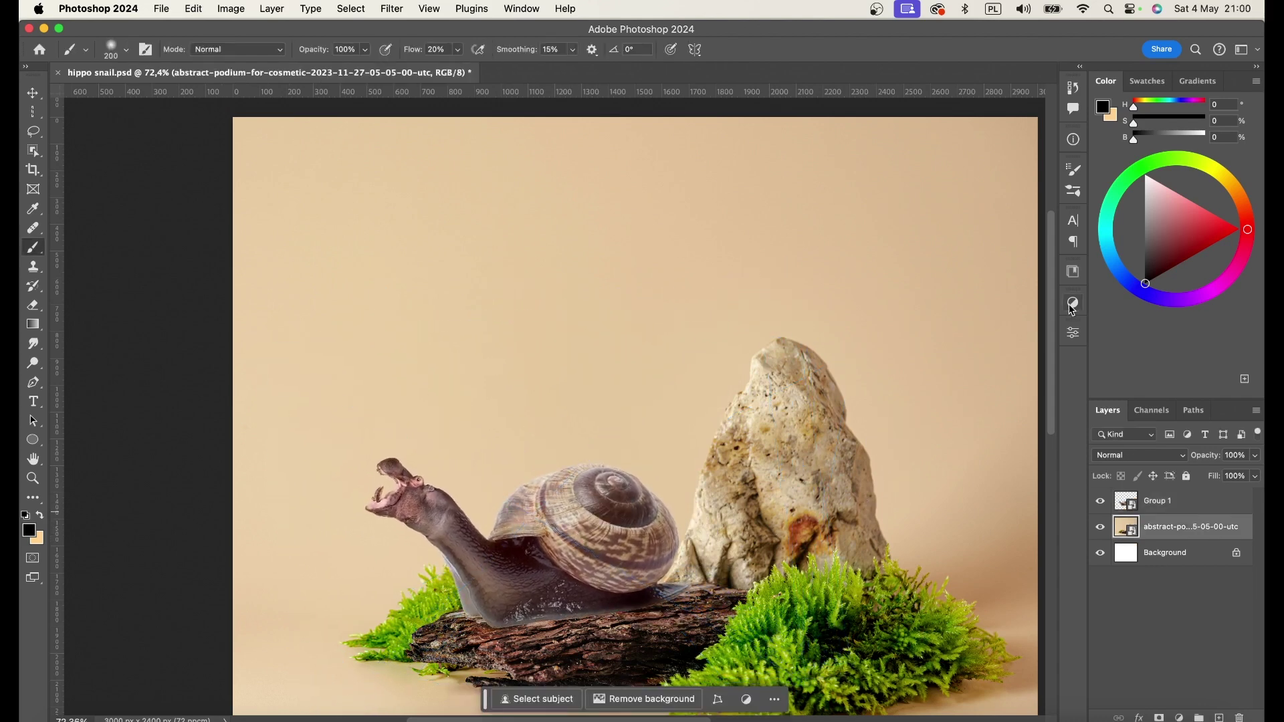
click(1073, 303)
click(936, 444)
drag(958, 468, 988, 468)
click(922, 411)
key(ctrl+i)
- Paint the contact shadow under the snail, duplicate the Exposure layer, and lower brush flow
scroll(638, 618, up, 3)
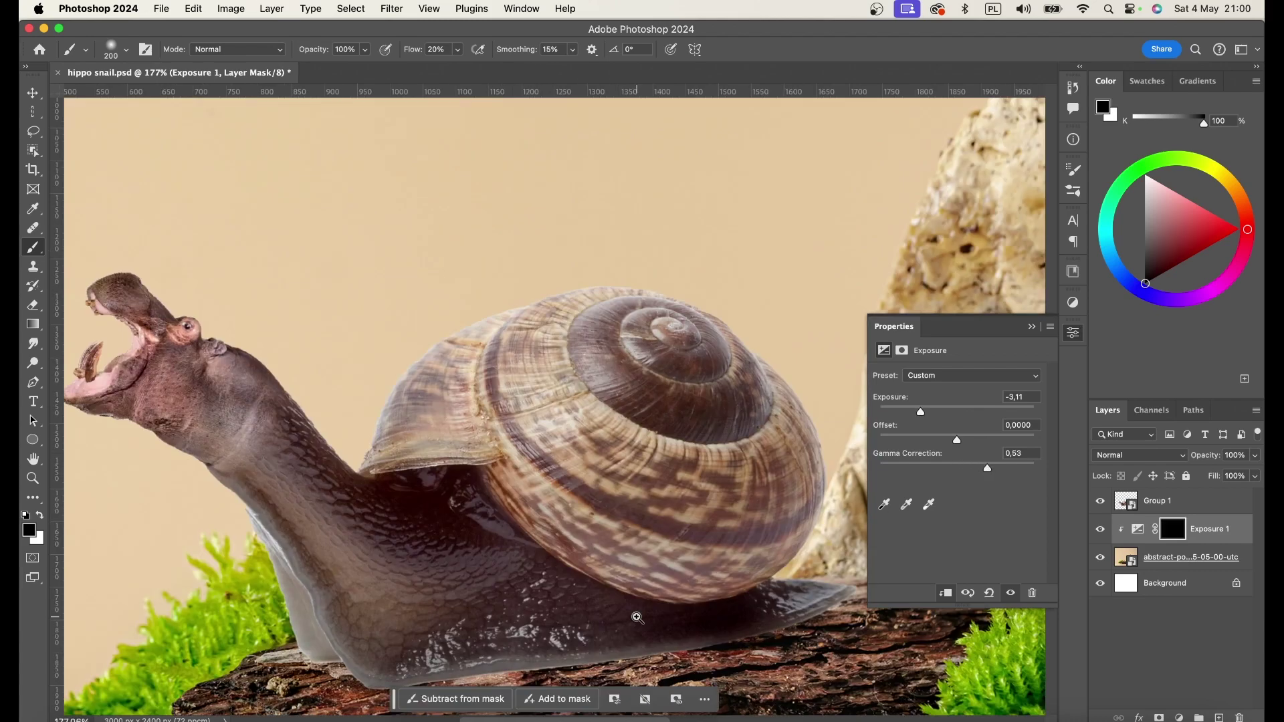
scroll(637, 618, down, 5)
key(bracketleft)
key(bracketleft)
key(x)
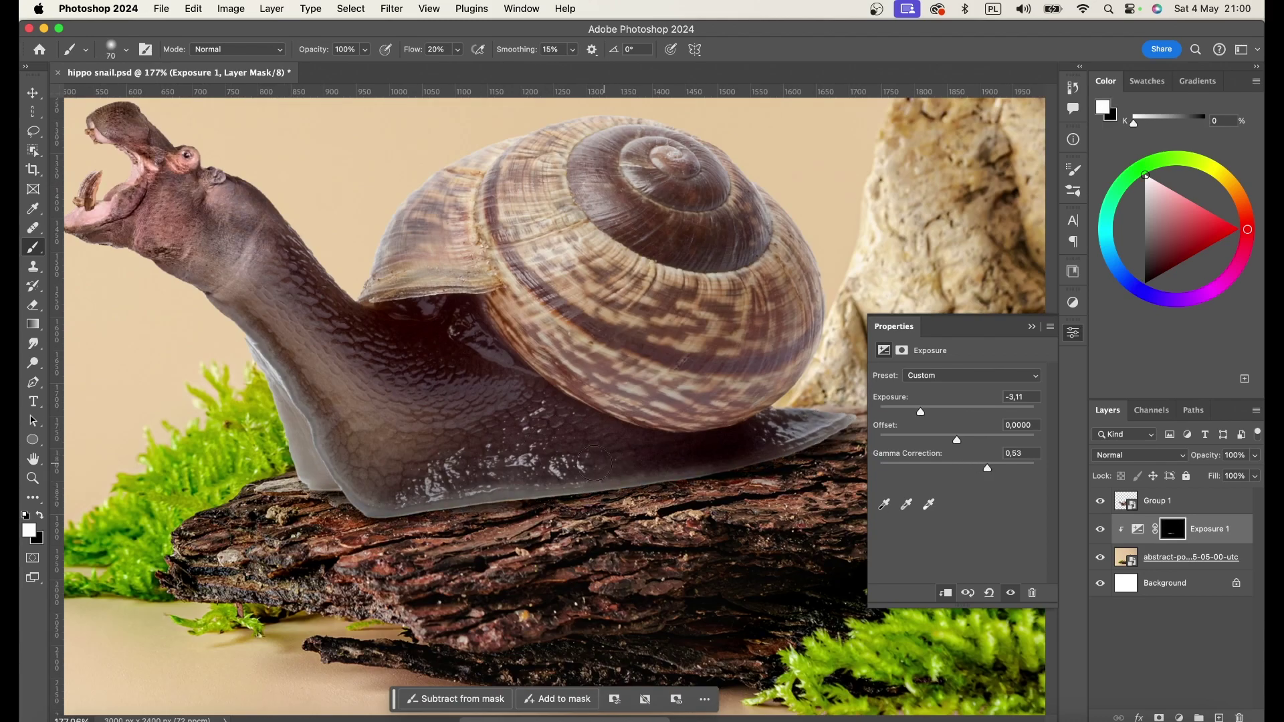
scroll(677, 438, down, 3)
key(ctrl+j)
scroll(627, 443, up, 5)
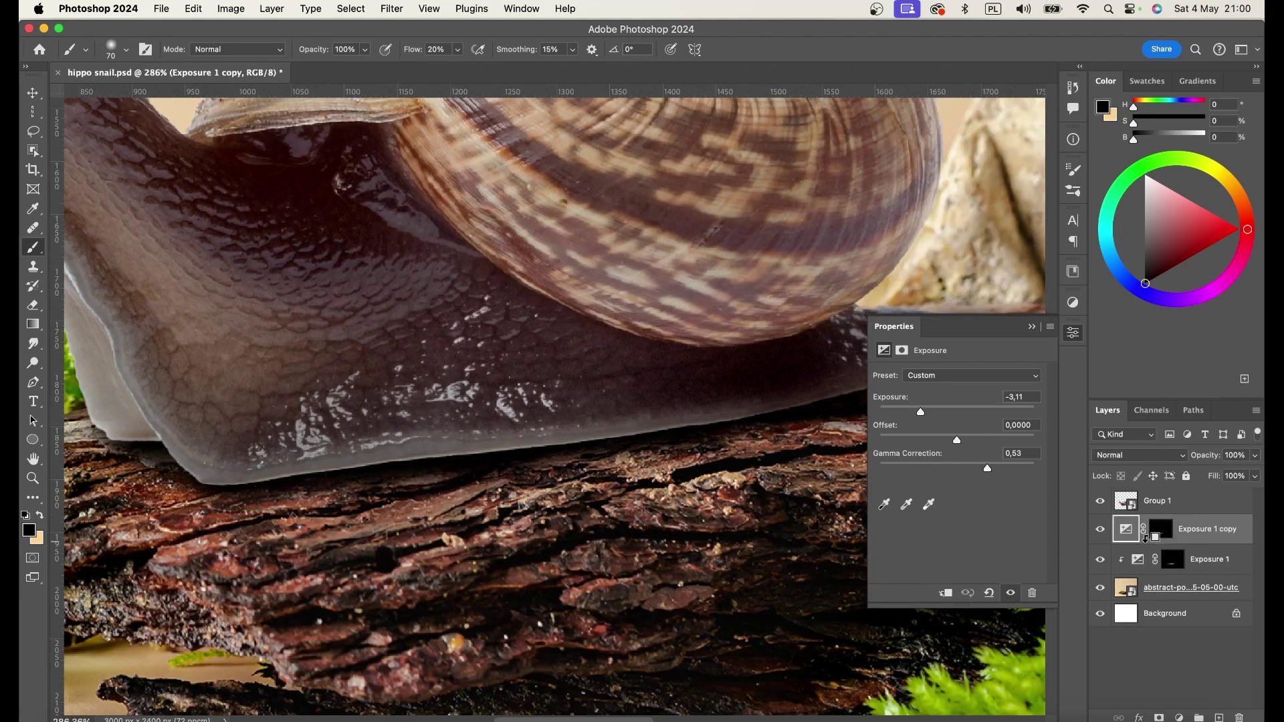
scroll(627, 443, down, 3)
key(shift+0)
key(shift+5)
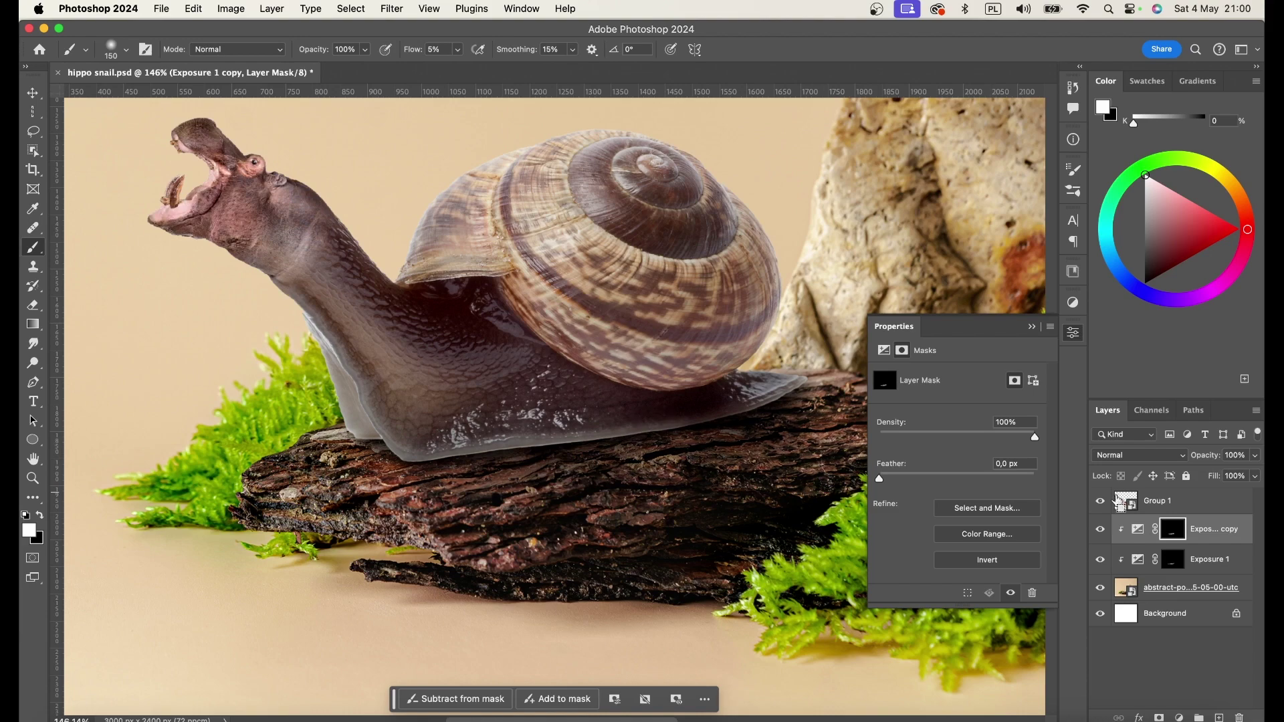
- Alt-drag a copy of the Exposure layer above the snail group
drag(1118, 500, 1130, 495)
scroll(503, 476, up, 2)
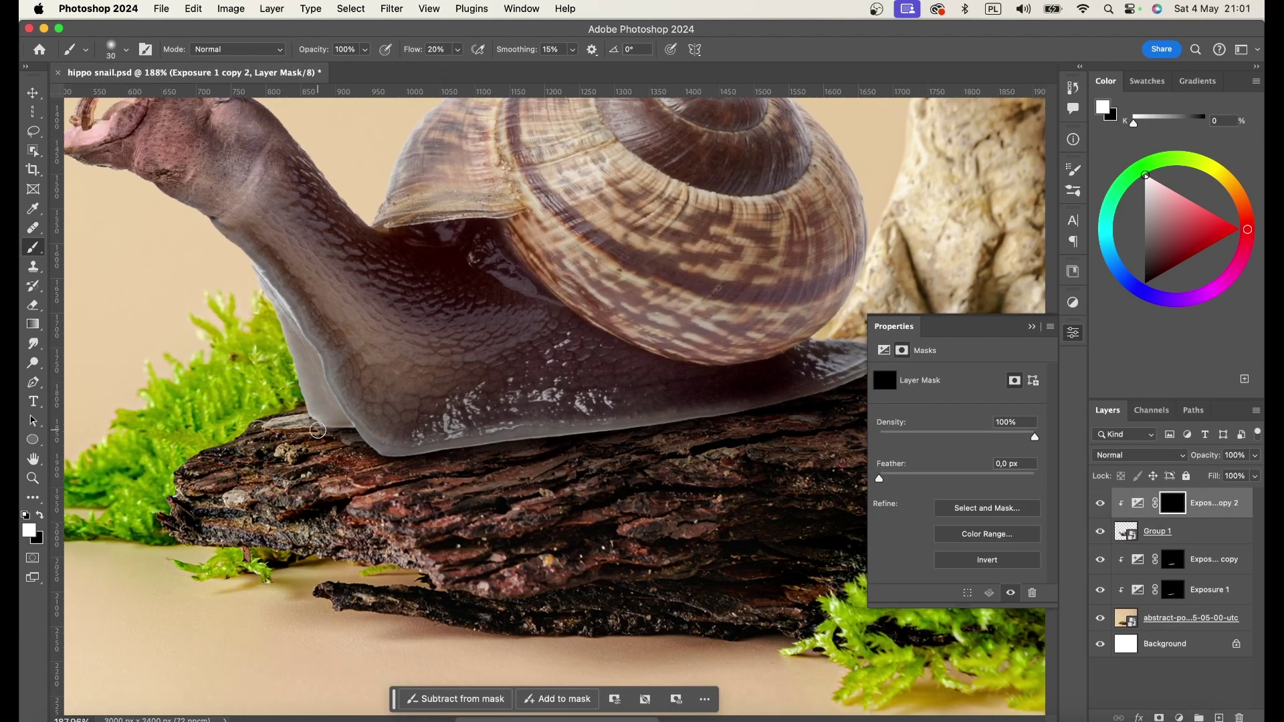
scroll(398, 461, up, 3)
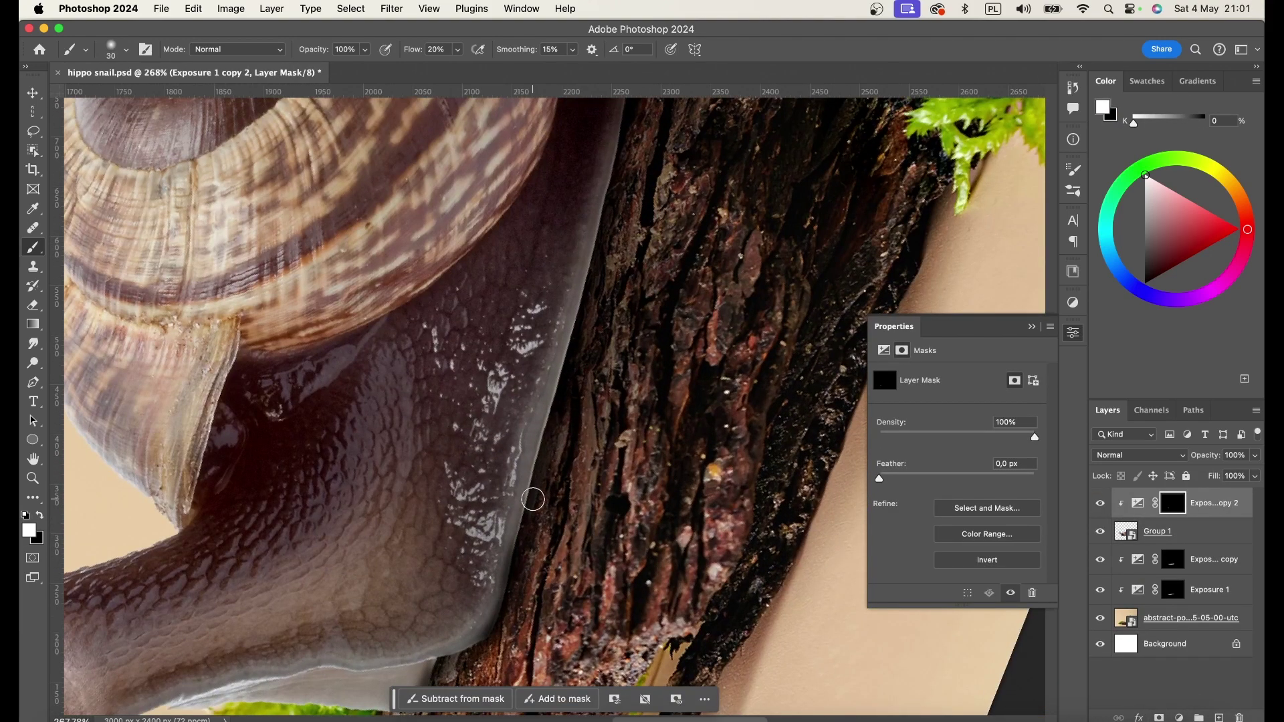
scroll(537, 496, up, 5)
scroll(556, 402, up, 5)
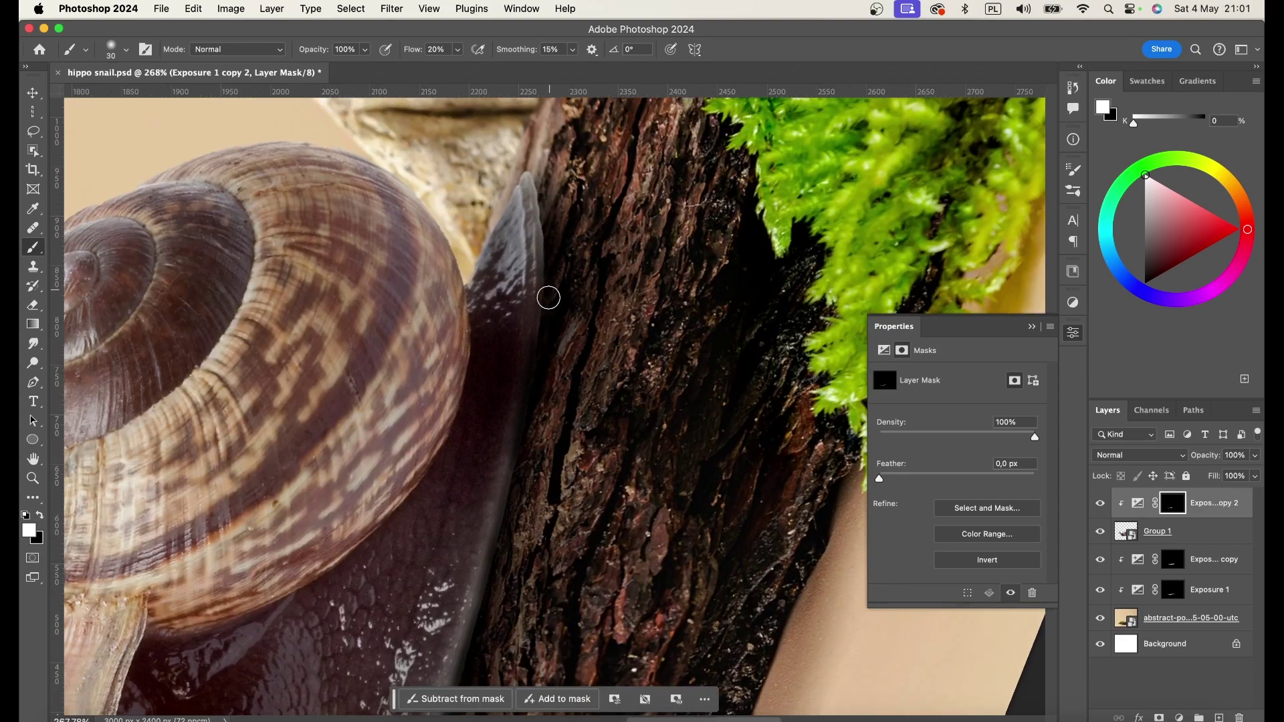
scroll(530, 371, down, 3)
- Duplicate it again with a black mask and paint highlights along the snail's neck and foot edges
key(ctrl+j)
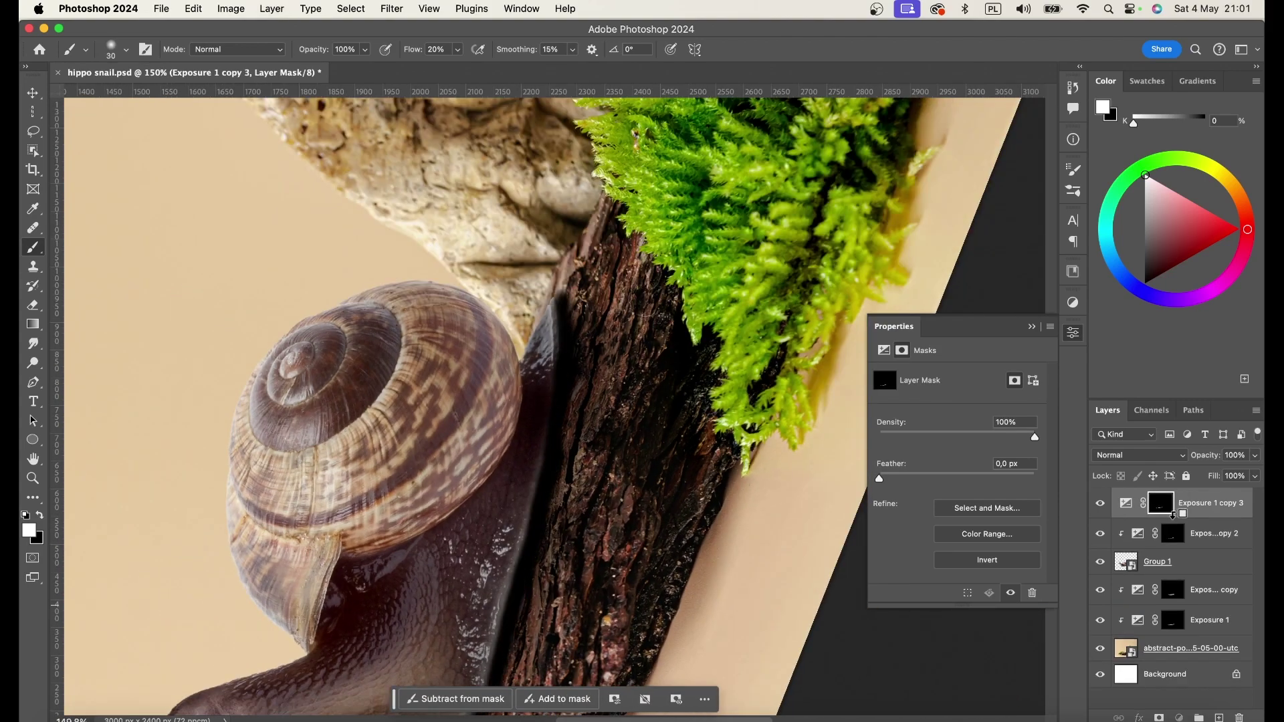
alt+click(1159, 718)
key(bracketright)
key(bracketright)
key(bracketright)
mouse_move(441, 562)
mouse_down()
mouse_move(548, 415)
mouse_move(535, 267)
mouse_move(442, 605)
mouse_up()
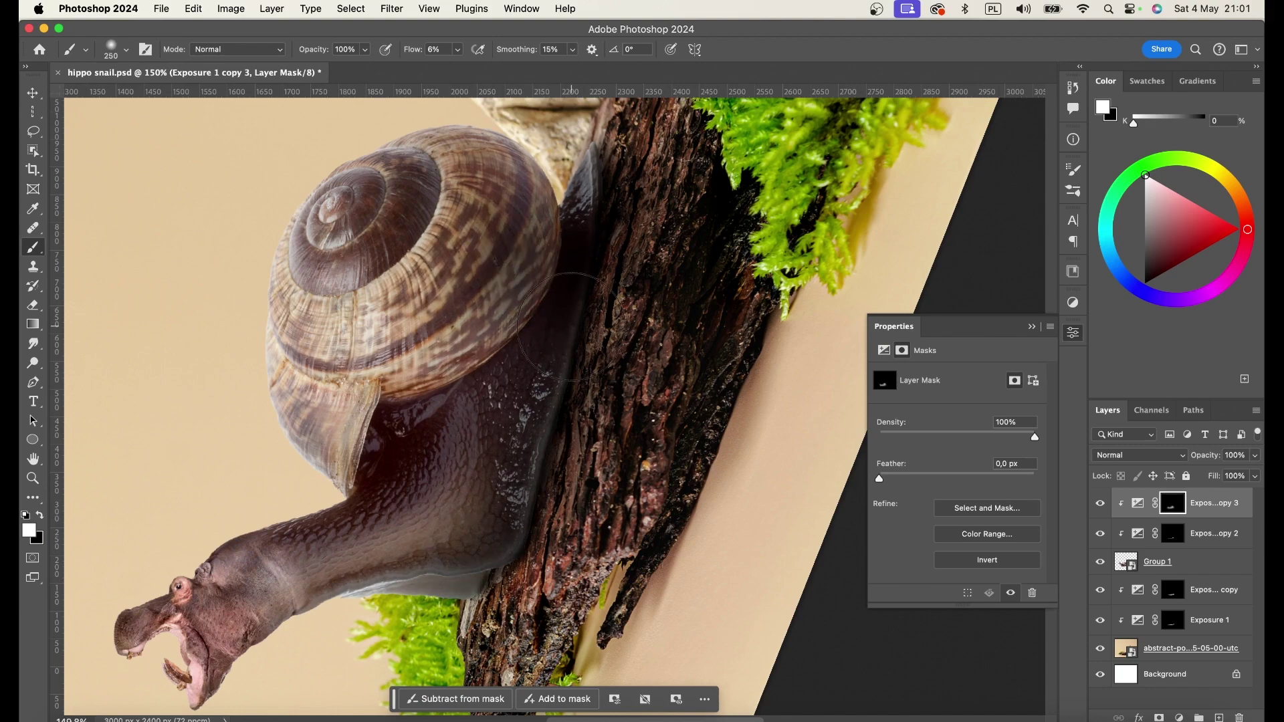
scroll(572, 324, down, 5)
scroll(763, 330, up, 2)
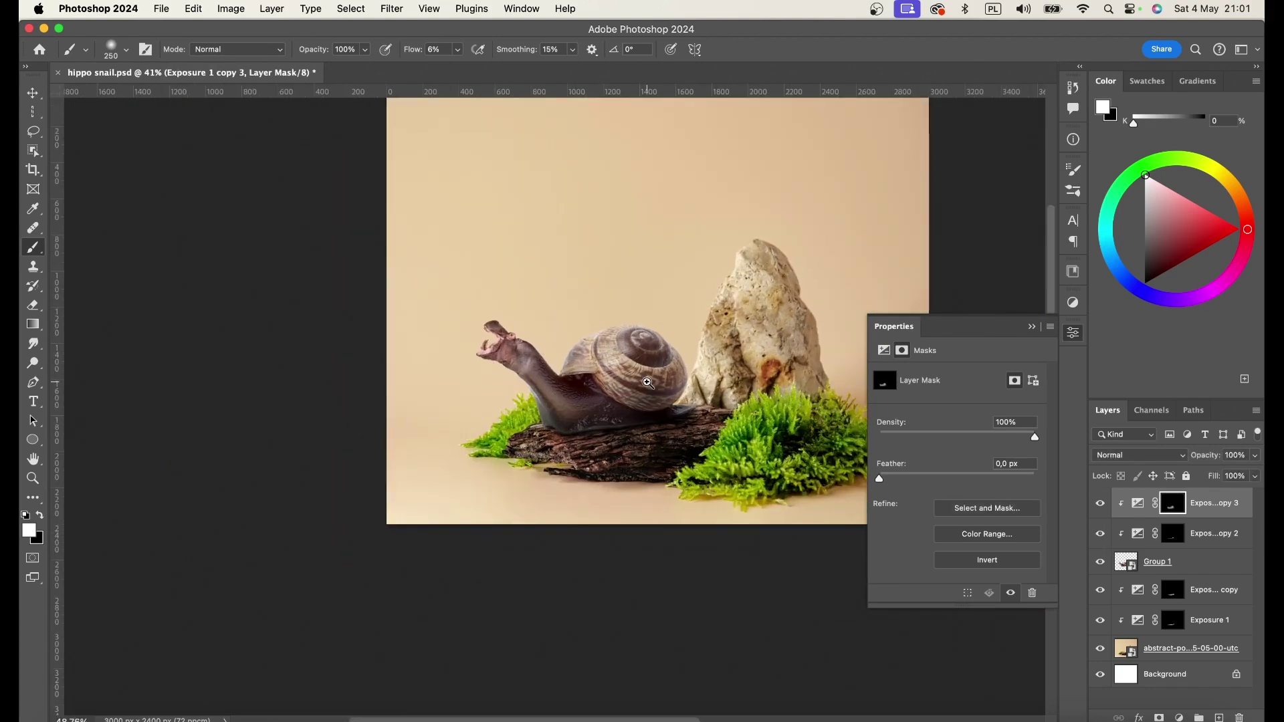
click(1211, 590)
- On a new layer, stamp the Light Beam brush at the upper left
click(1220, 718)
scroll(669, 334, down, 2)
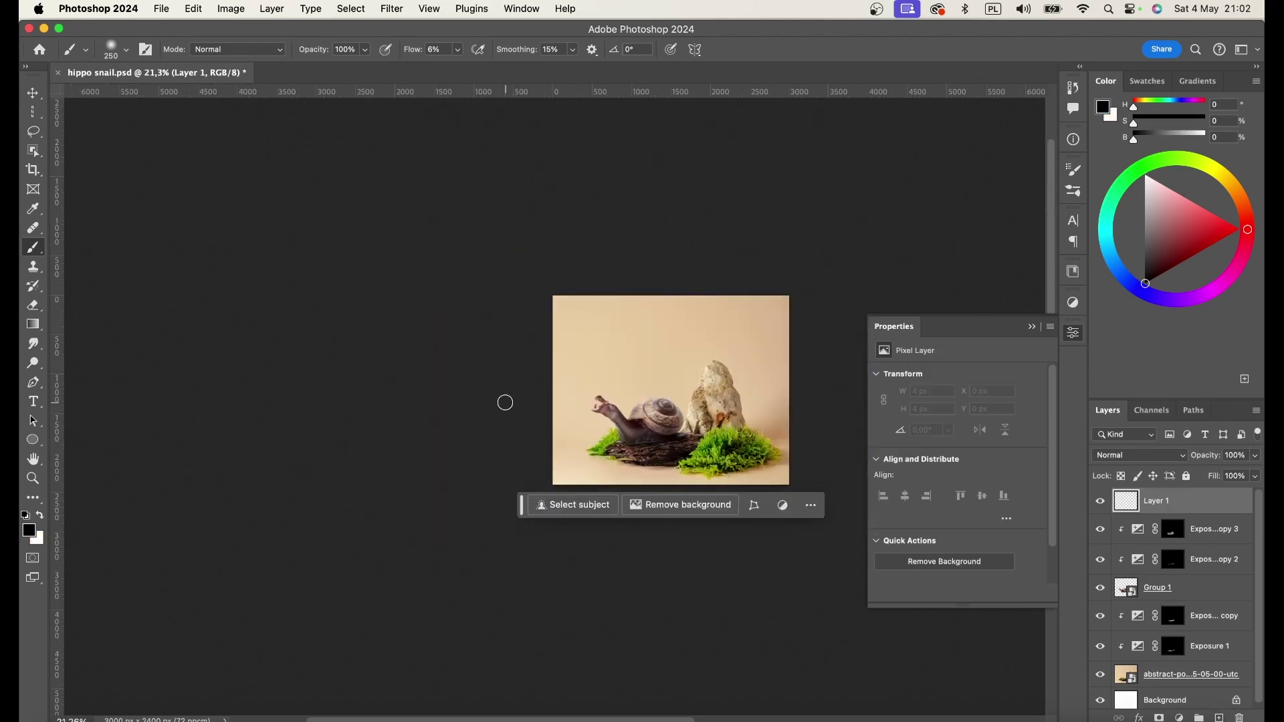
click(127, 49)
text(light)
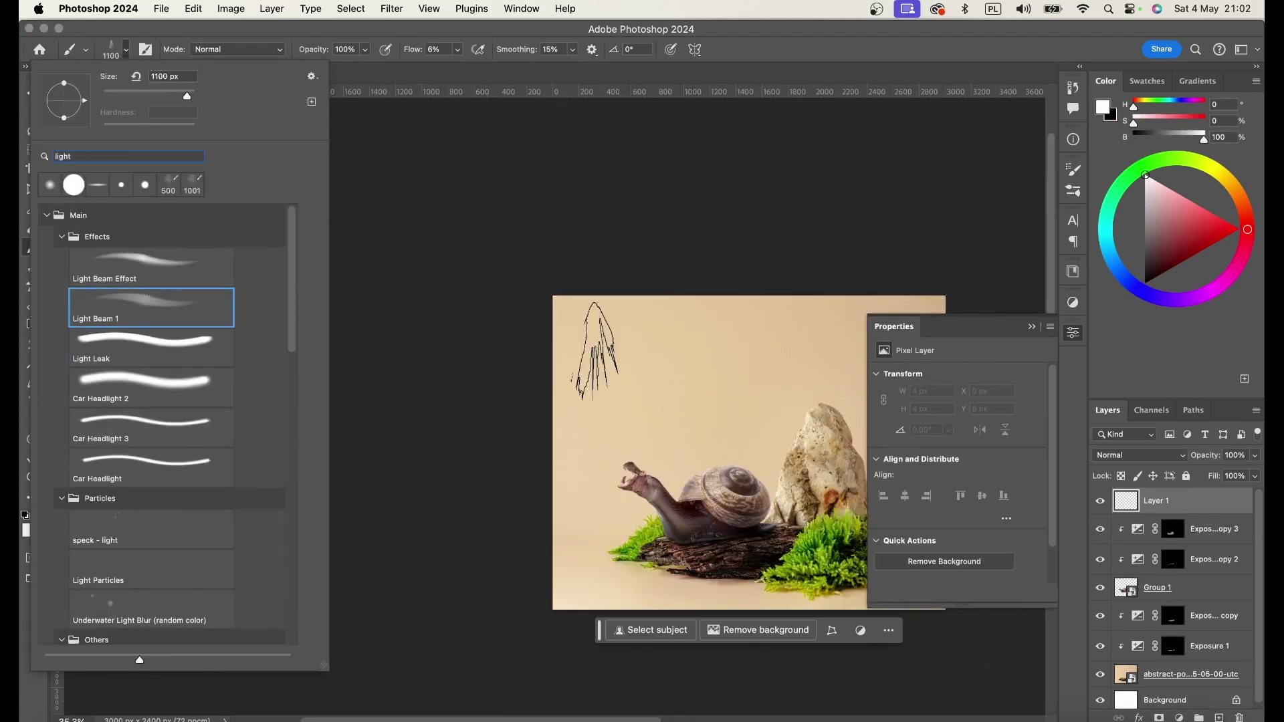
key(Return)
scroll(684, 368, up, 2)
scroll(684, 367, up, 1)
click(576, 347)
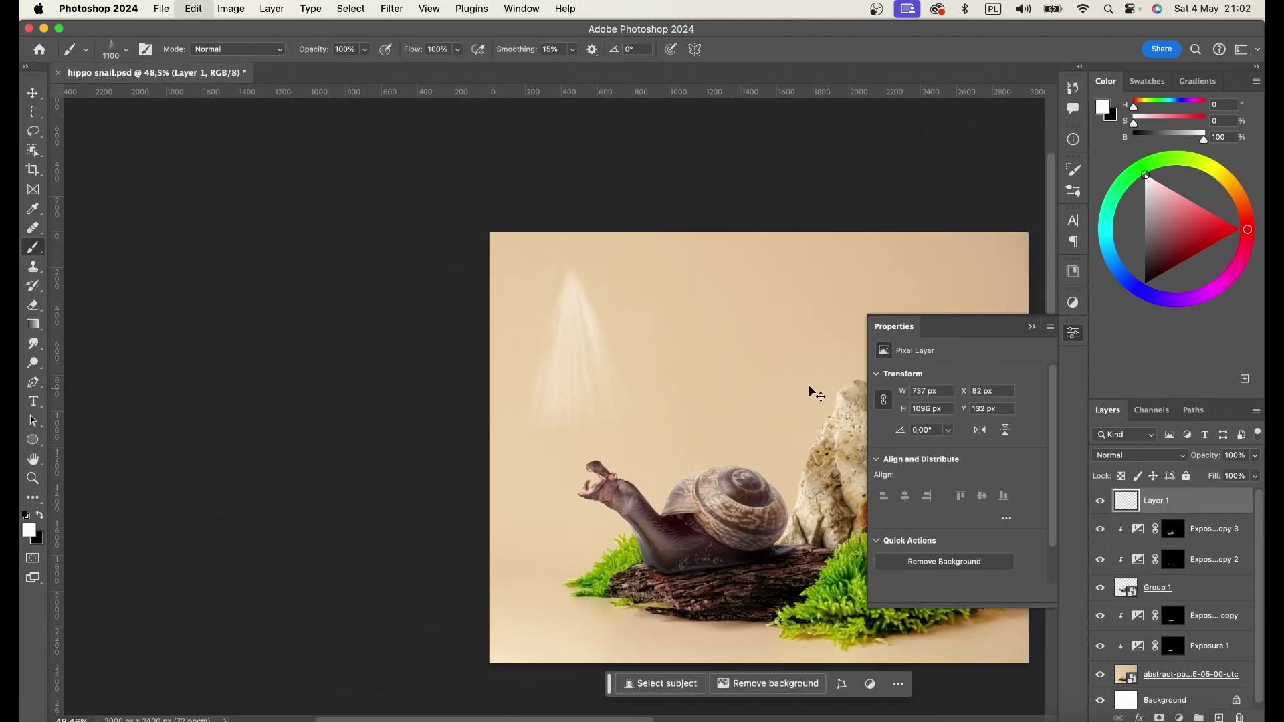
- Rotate and enlarge the light beam to slant across the scene
key(super+t)
drag(743, 612, 669, 635)
mouse_move(709, 565)
mouse_down()
mouse_move(741, 541)
mouse_move(753, 555)
mouse_up()
key(Return)
- Convert the beam layer to a Smart Object and soften it with Gaussian Blur
click(1073, 302)
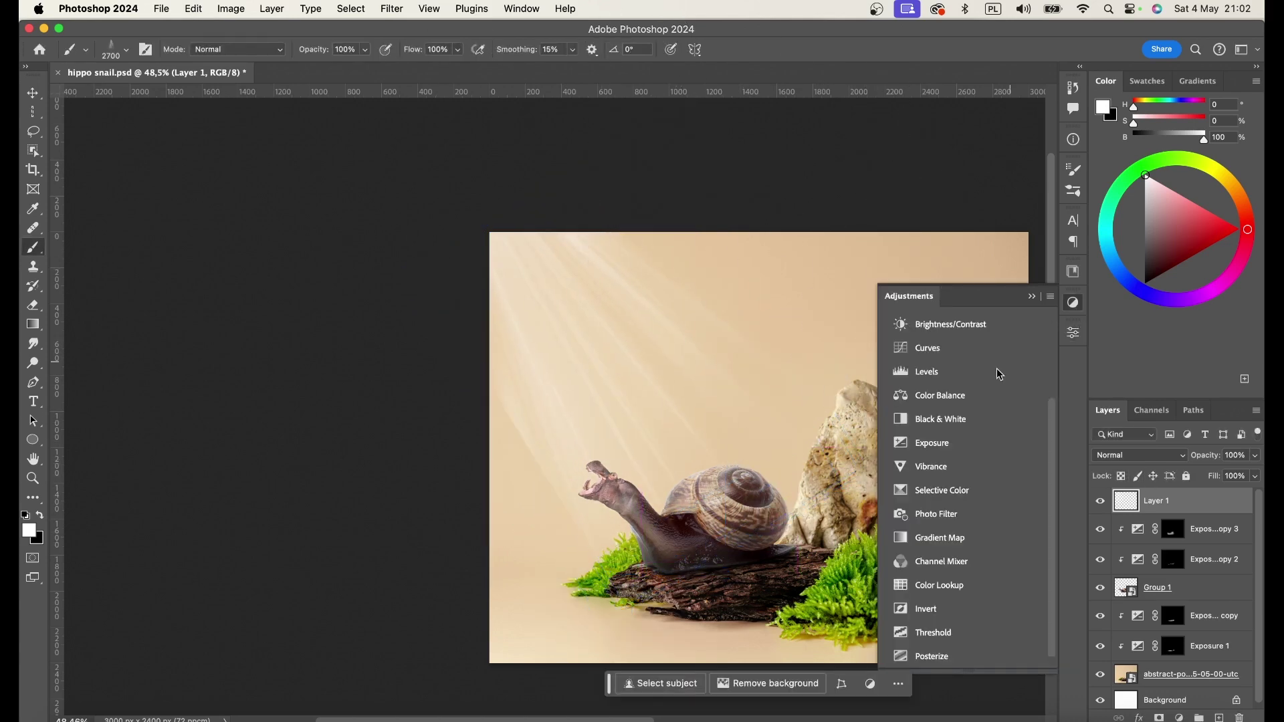
right_click(1158, 500)
click(1104, 529)
click(392, 9)
click(636, 271)
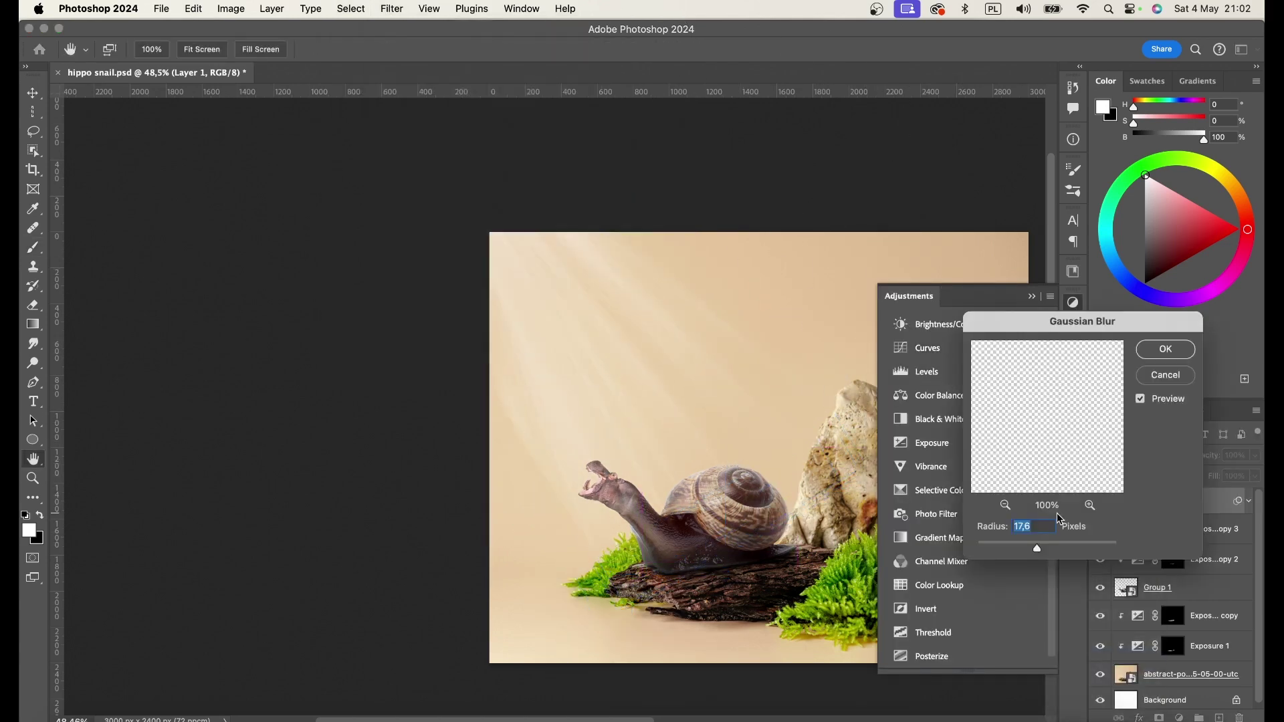
click(1156, 343)
- Mask the beams, fade them near the snail with a large soft black brush, and add an Exposure layer
click(1159, 717)
click(126, 50)
key(Escape)
key(x)
key(shift+2)
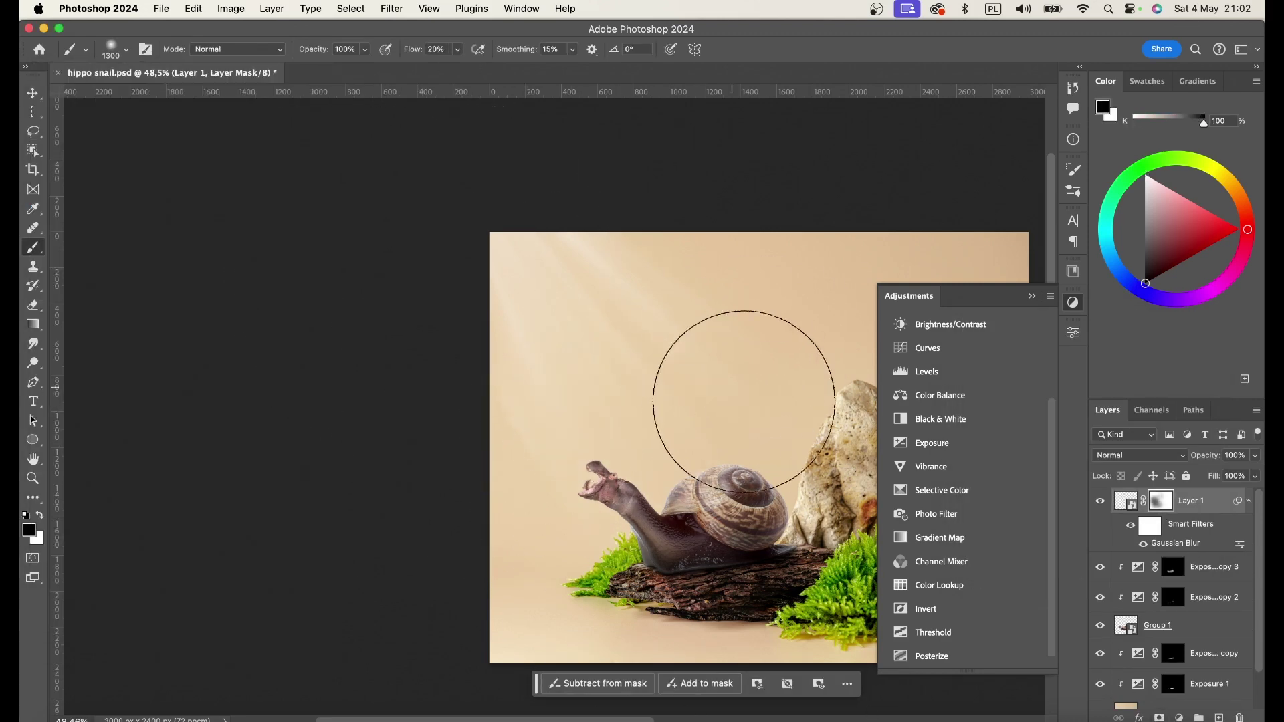
click(932, 443)
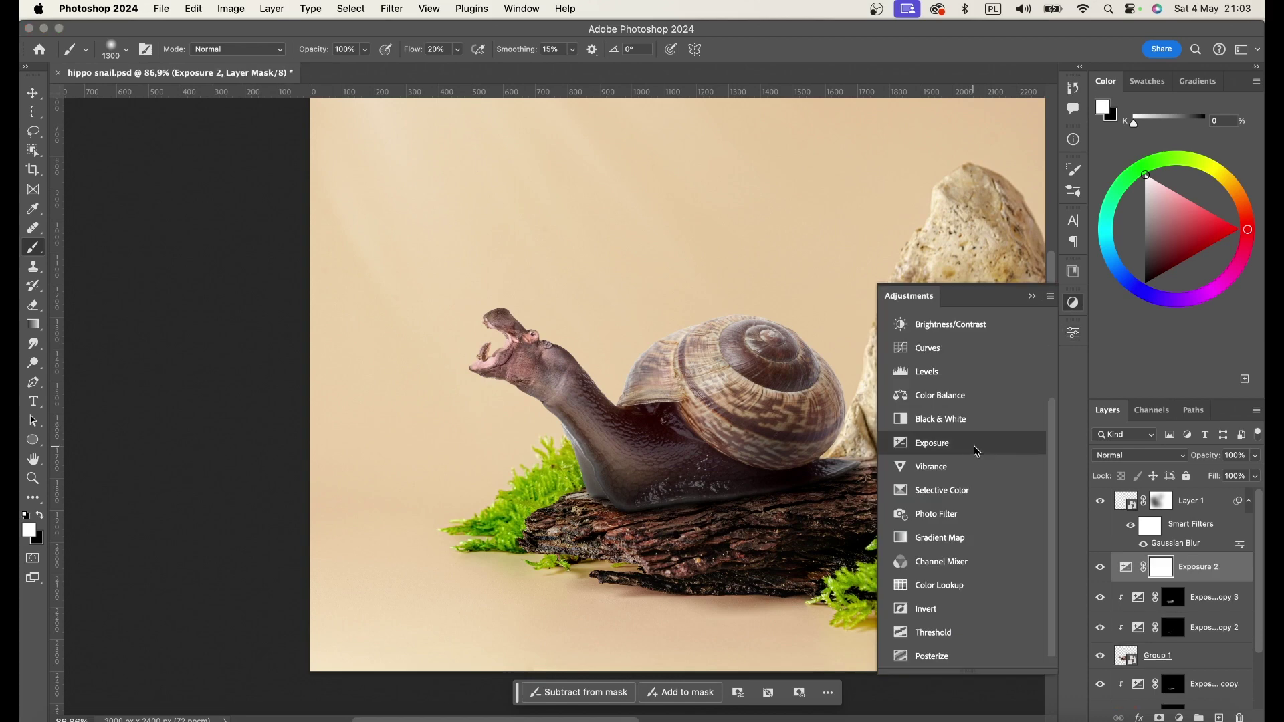
- Add a brightening Exposure layer clipped to the snail, invert its mask to black, and shrink the brush
drag(932, 410, 1010, 410)
key(ctrl+alt+g)
key(ctrl+i)
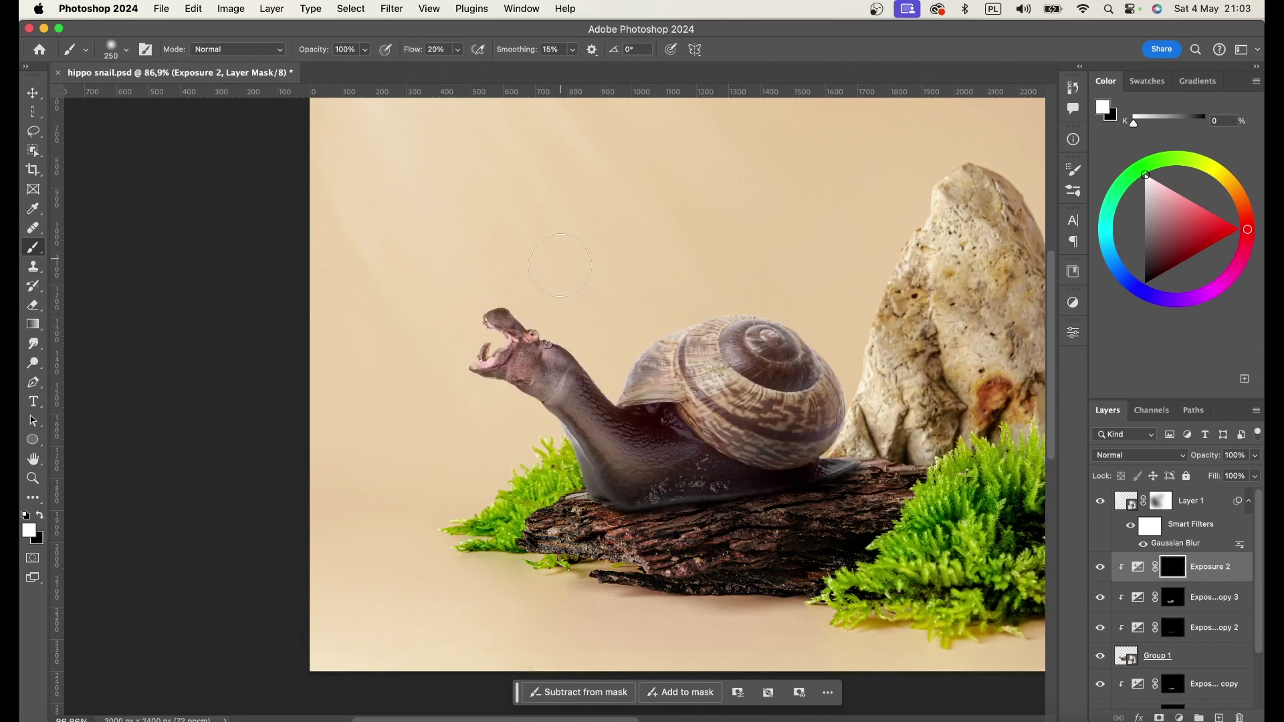
key(shift+0)
- Paint white rim highlights along the top of the snail's shell, refining them with black
scroll(669, 391, up, 5)
scroll(602, 285, up, 2)
scroll(602, 285, right, 2)
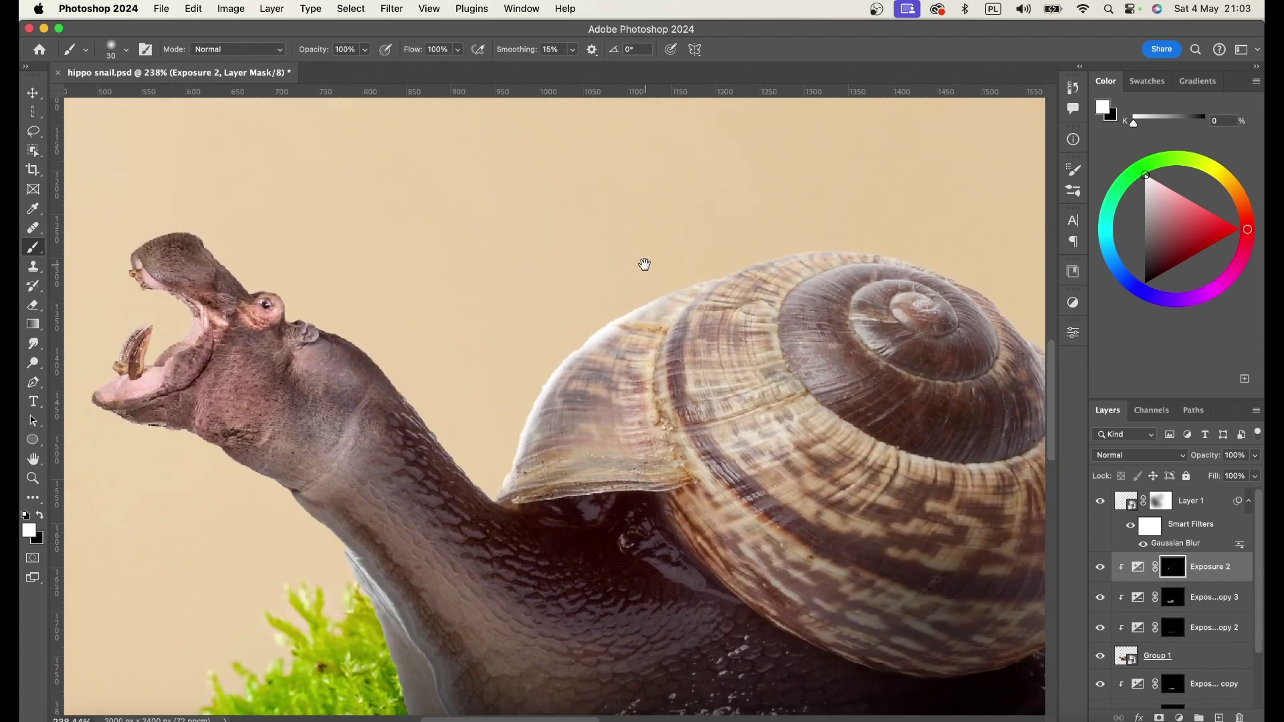
drag(678, 378, 723, 294)
key(x)
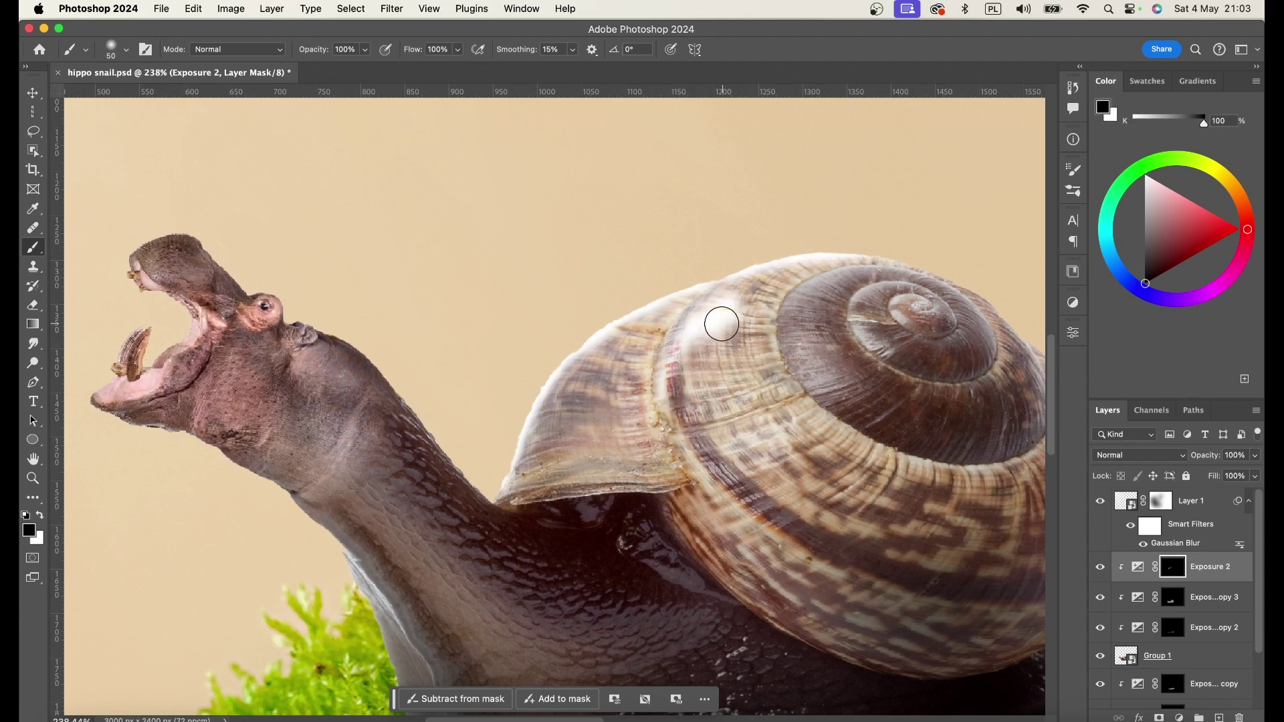
drag(806, 385, 830, 312)
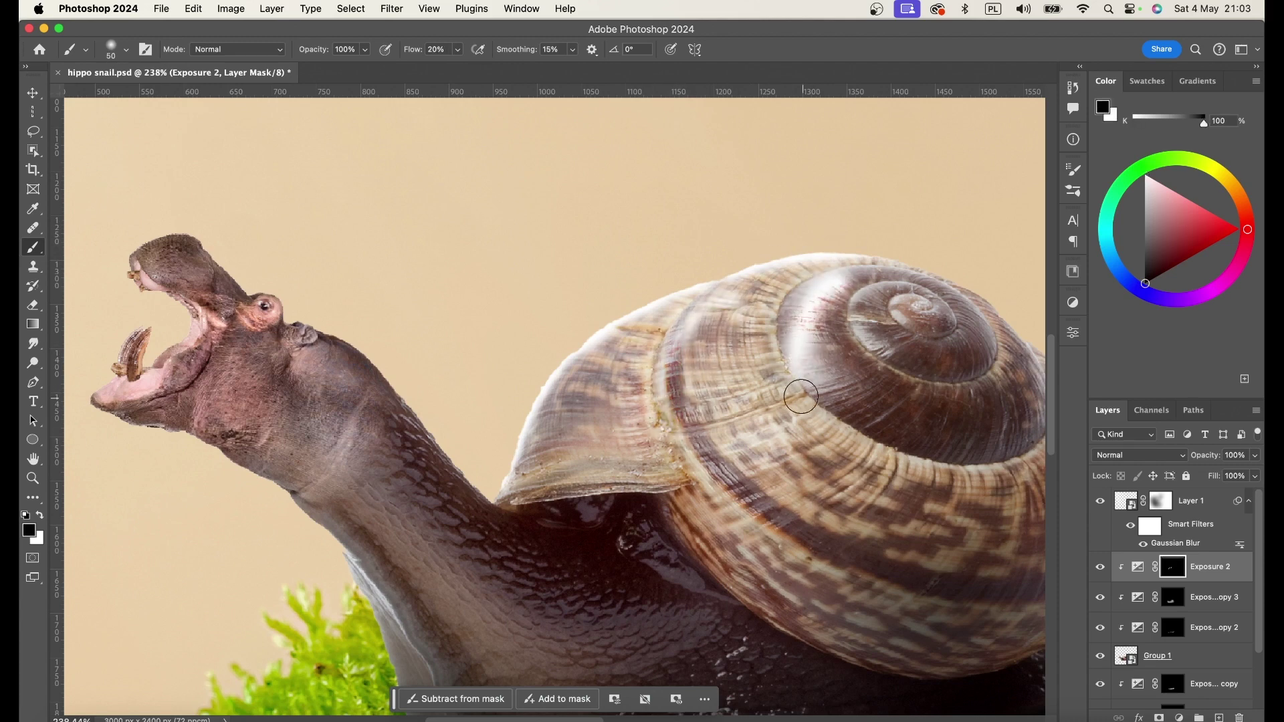
key(x)
- Paint a white rim highlight along the hippo's tusk and head edge
scroll(551, 399, down, 2)
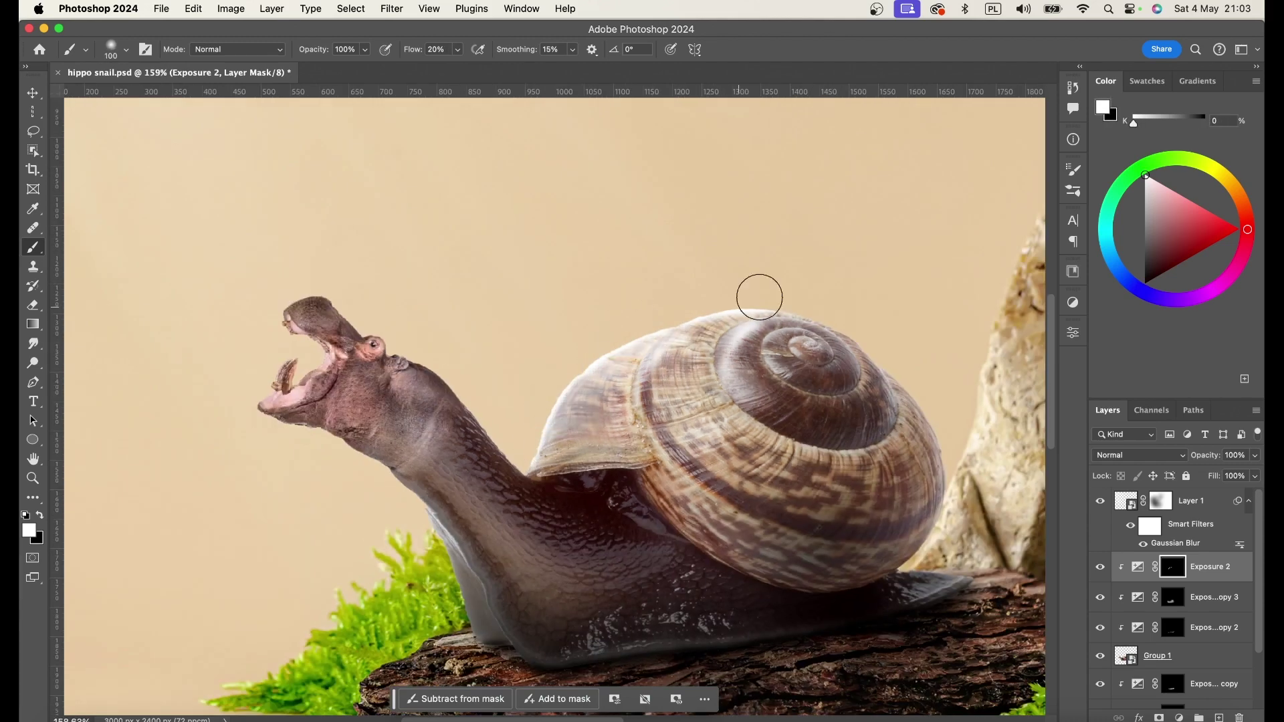
scroll(250, 332, up, 3)
scroll(582, 426, down, 2)
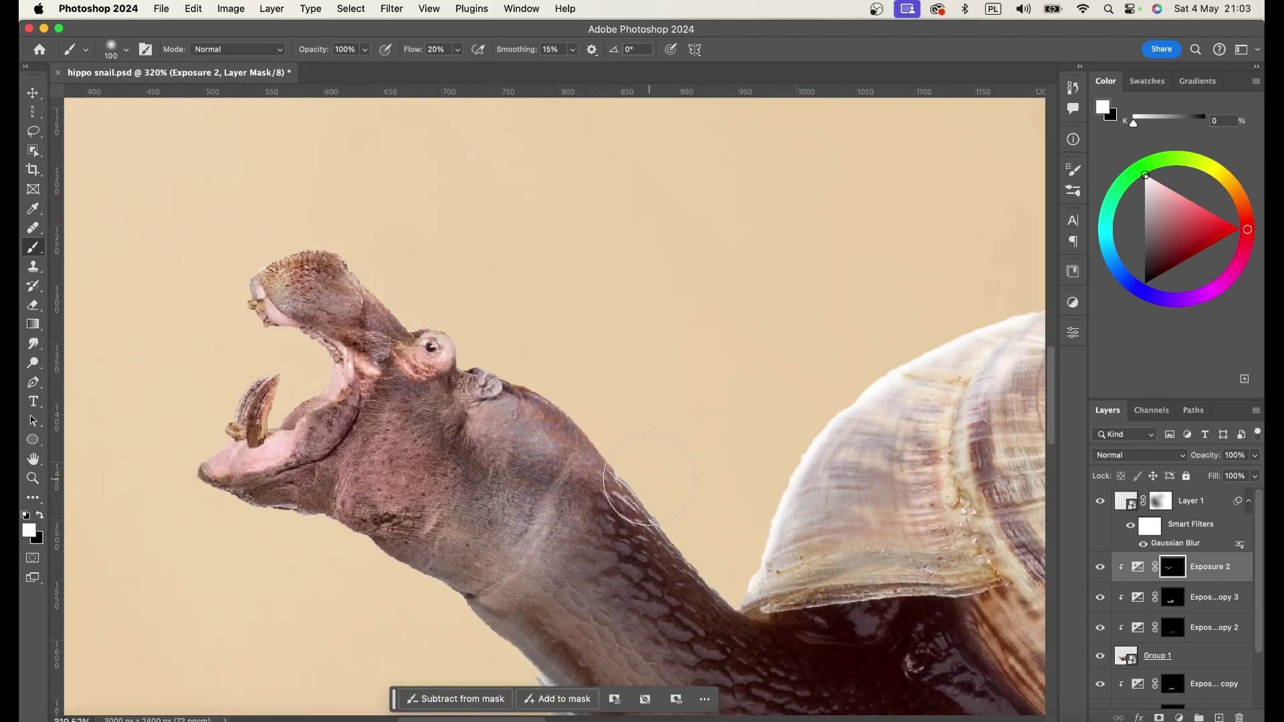
scroll(387, 266, up, 2)
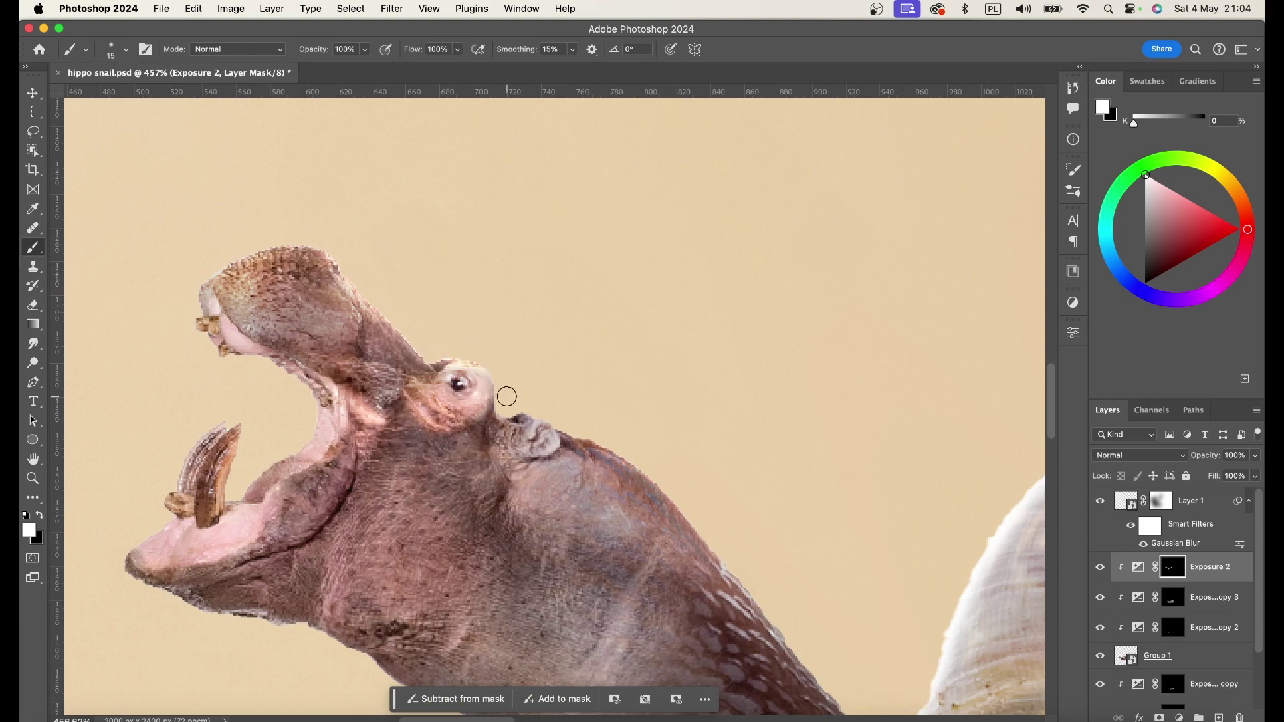
scroll(536, 396, down, 3)
scroll(364, 559, up, 3)
scroll(387, 249, up, 3)
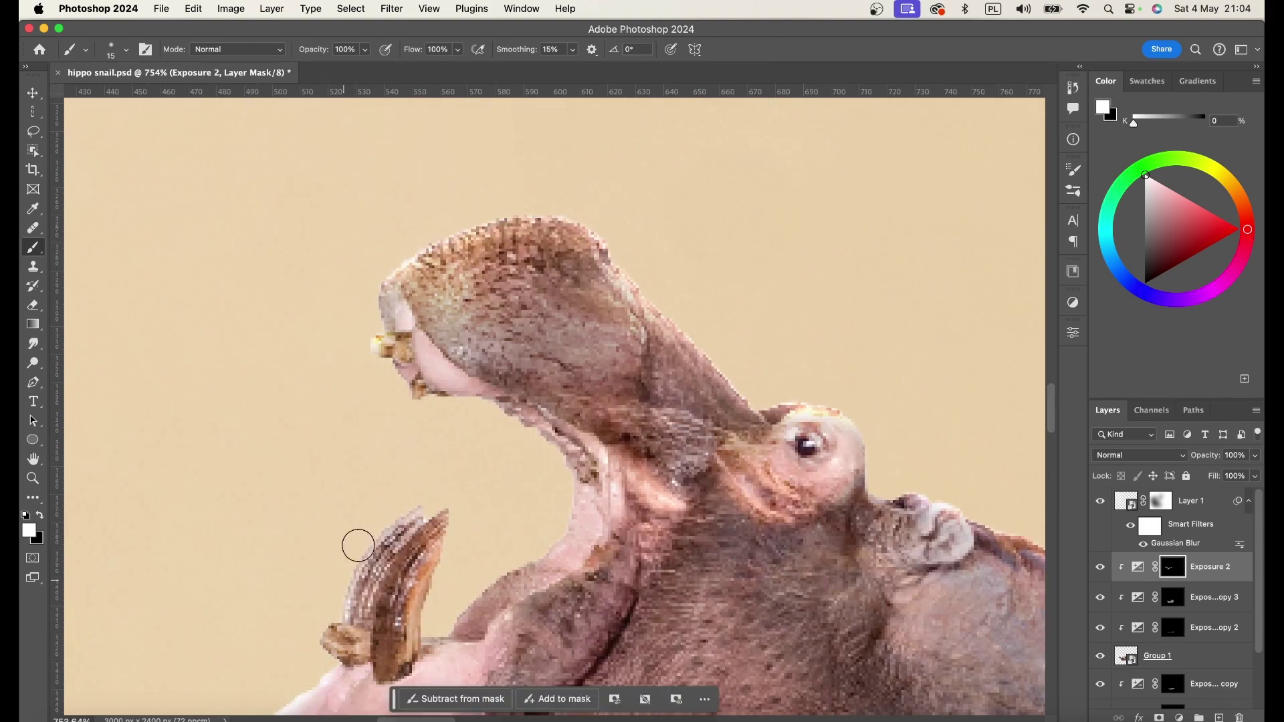
drag(326, 608, 398, 636)
key(x)
scroll(473, 445, down, 5)
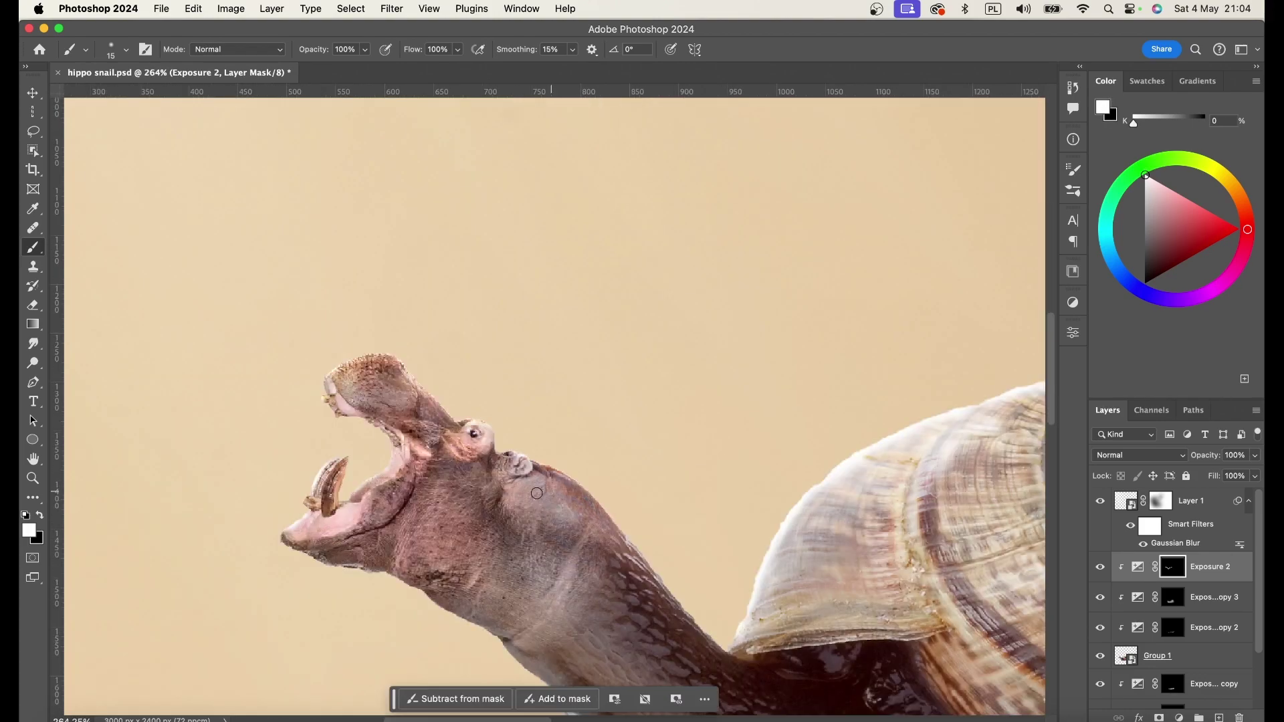
scroll(601, 501, down, 2)
click(1138, 568)
- Limit the Exposure layer to lighter underlying areas with Blend If, then lower its exposure slightly
right_click(1138, 567)
click(1147, 547)
drag(892, 408, 927, 406)
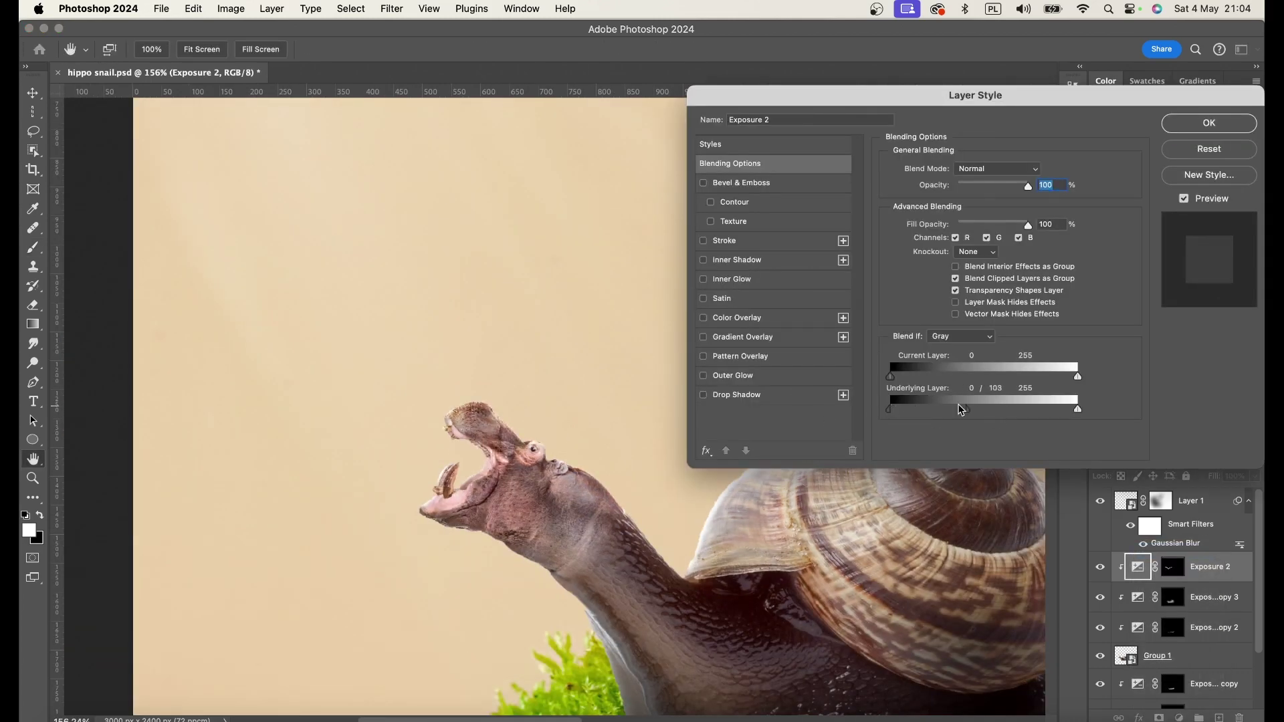
click(1192, 132)
click(1074, 333)
drag(974, 412, 959, 414)
scroll(734, 366, down, 3)
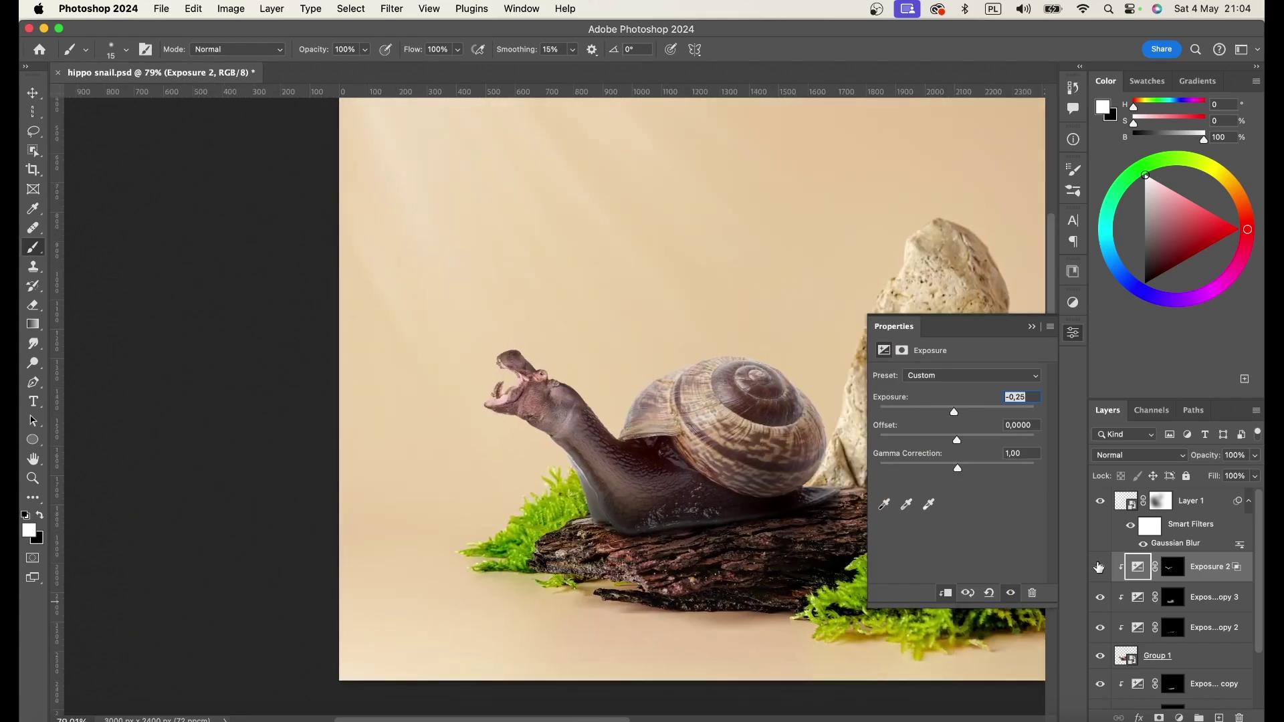
- Duplicate the Exposure layer, set the copy's exposure, and target its mask zoomed on the snail and rock
drag(1189, 579, 1167, 577)
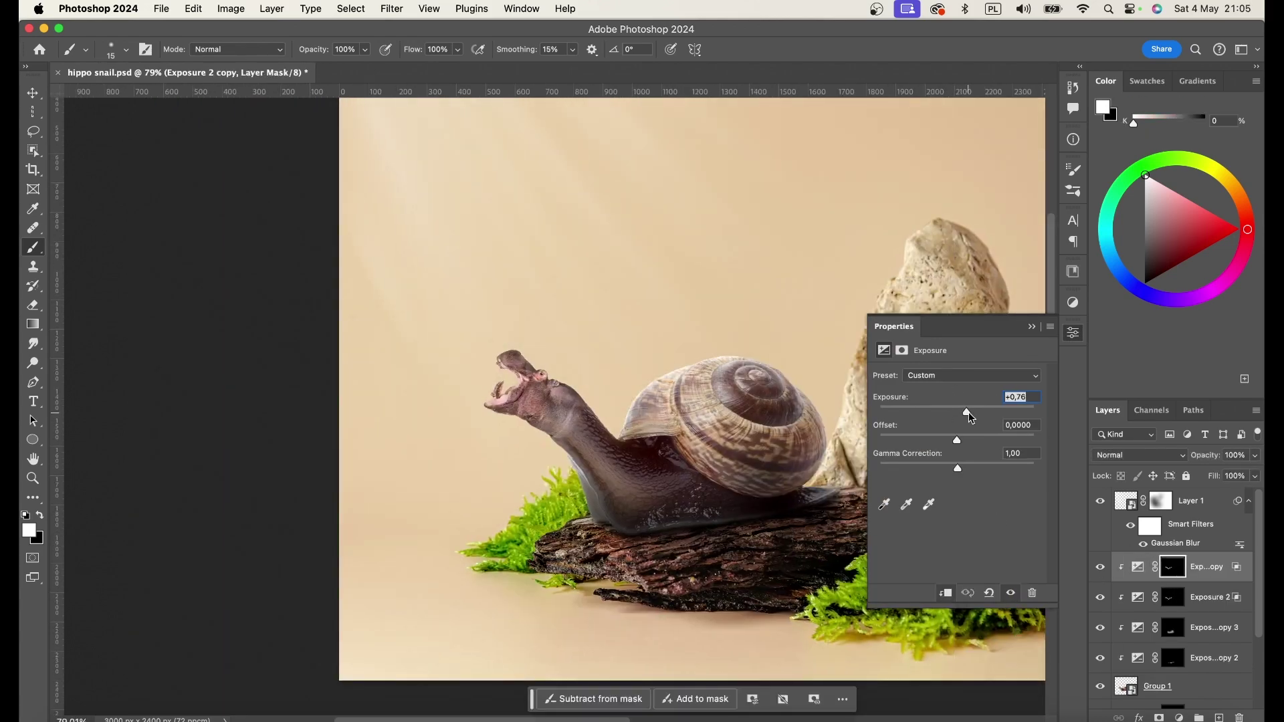
drag(969, 413, 954, 411)
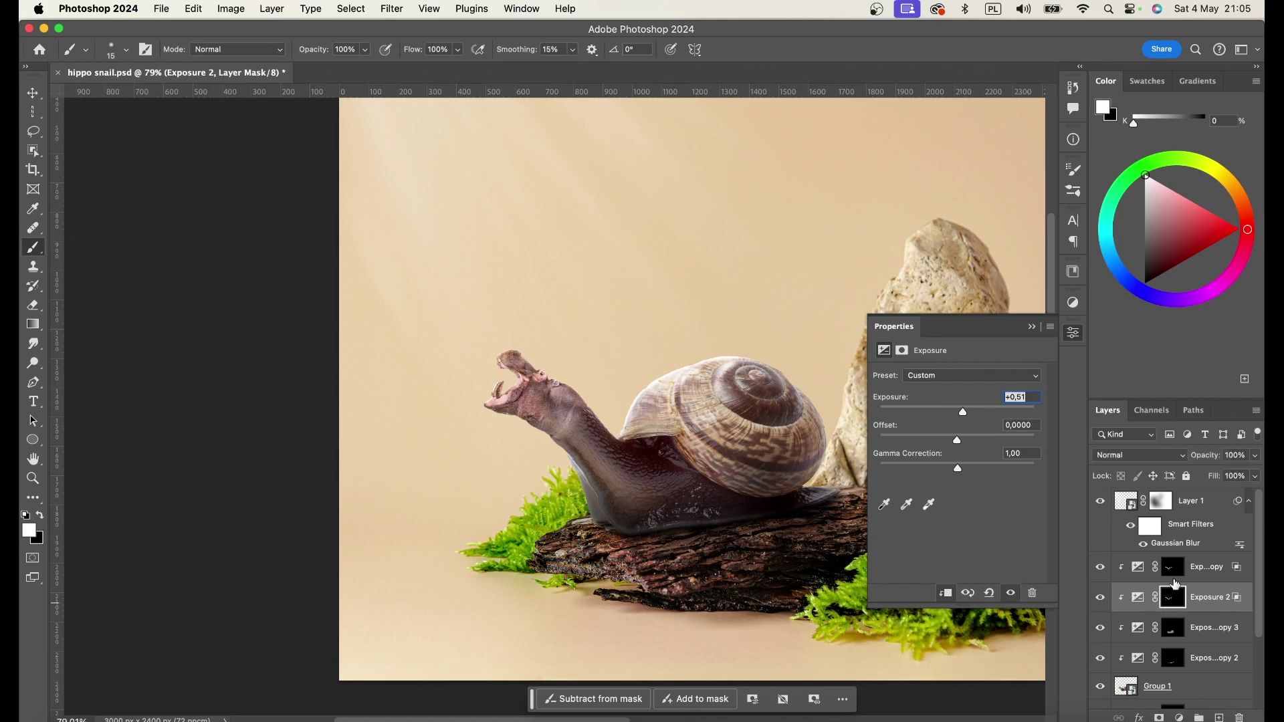
click(1176, 582)
click(1174, 567)
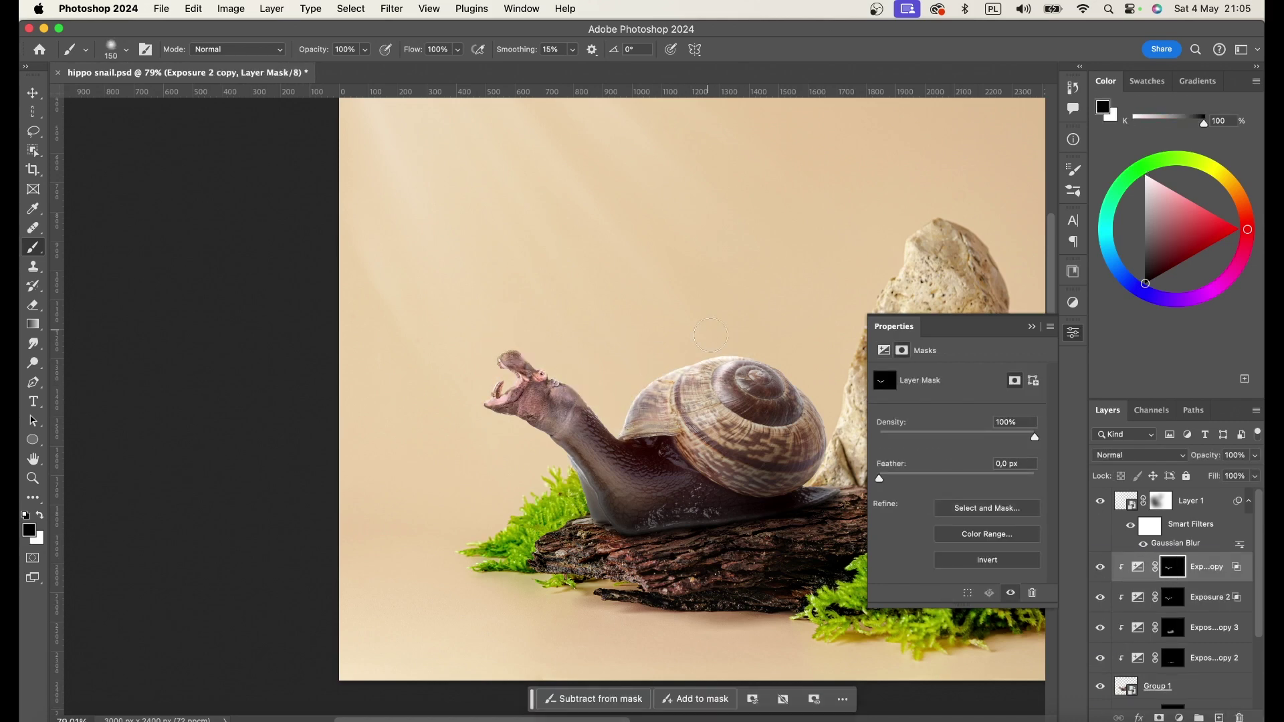
drag(710, 335, 766, 299)
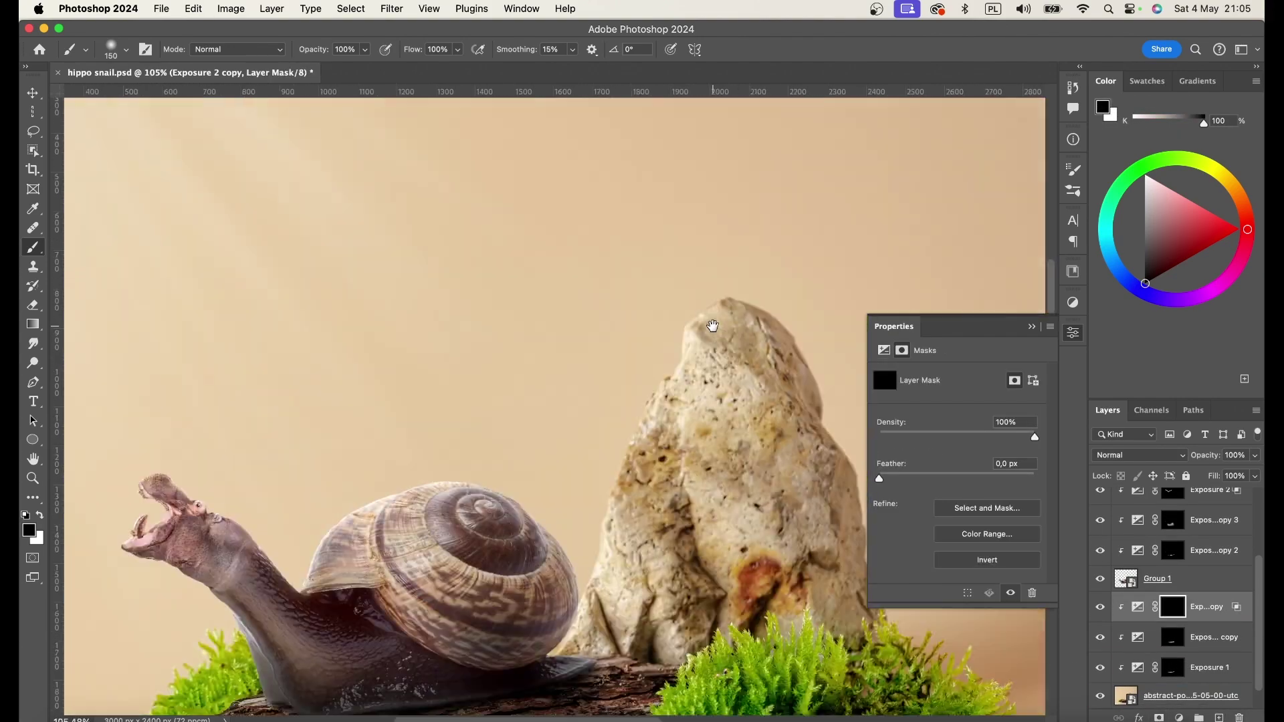
- Copy the rock onto its own Layer 2 with Object Selection and move it below the Exposure 2 copy
key(x)
key(w)
key(alt+comma)
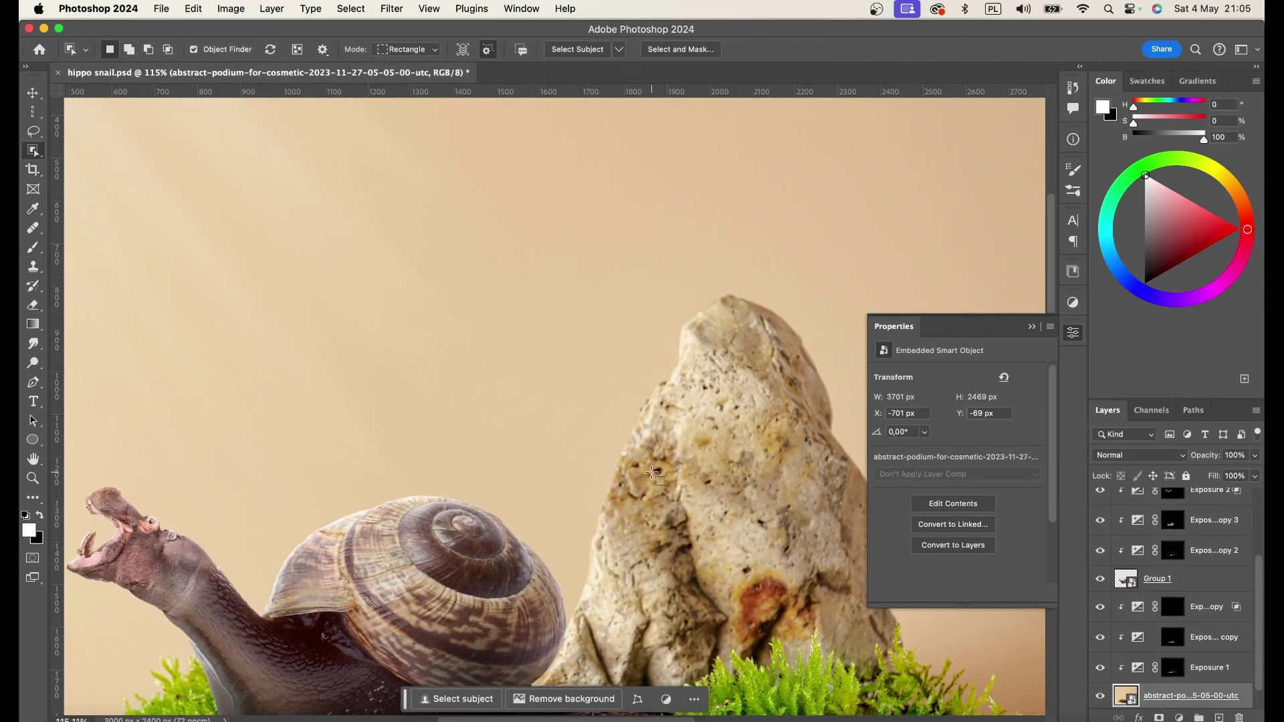
click(856, 486)
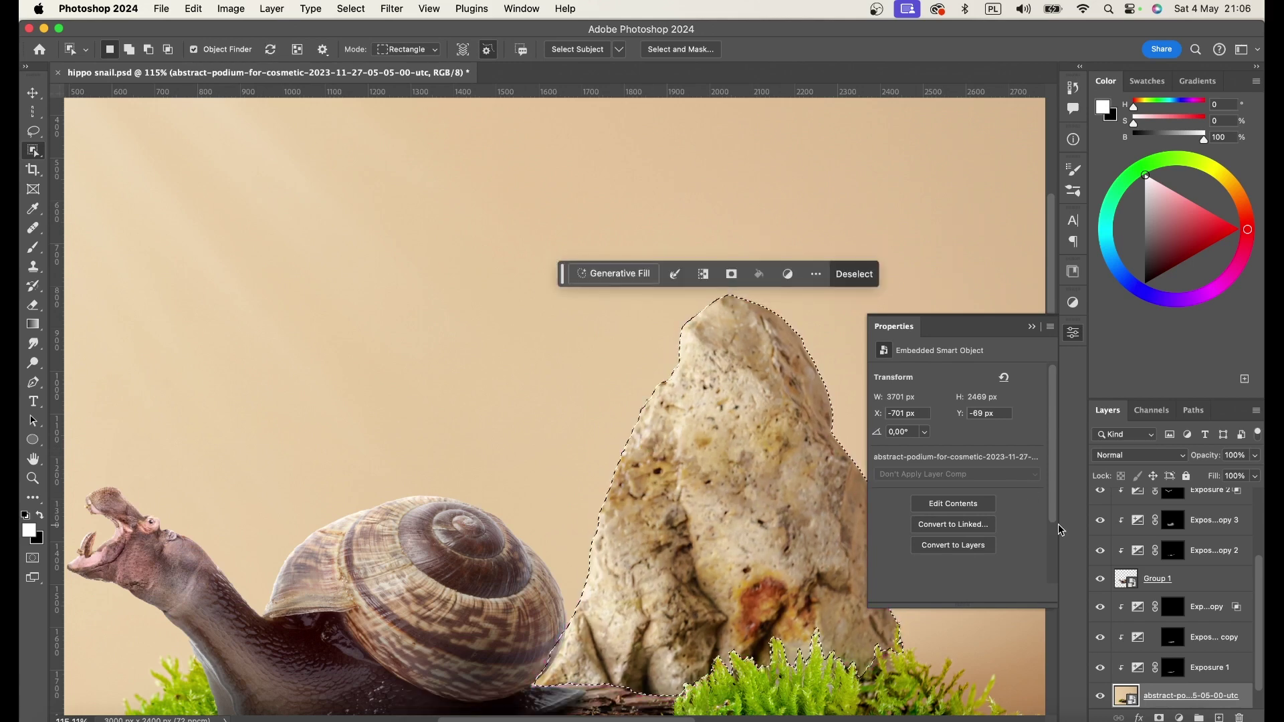
key(ctrl+j)
click(1156, 645)
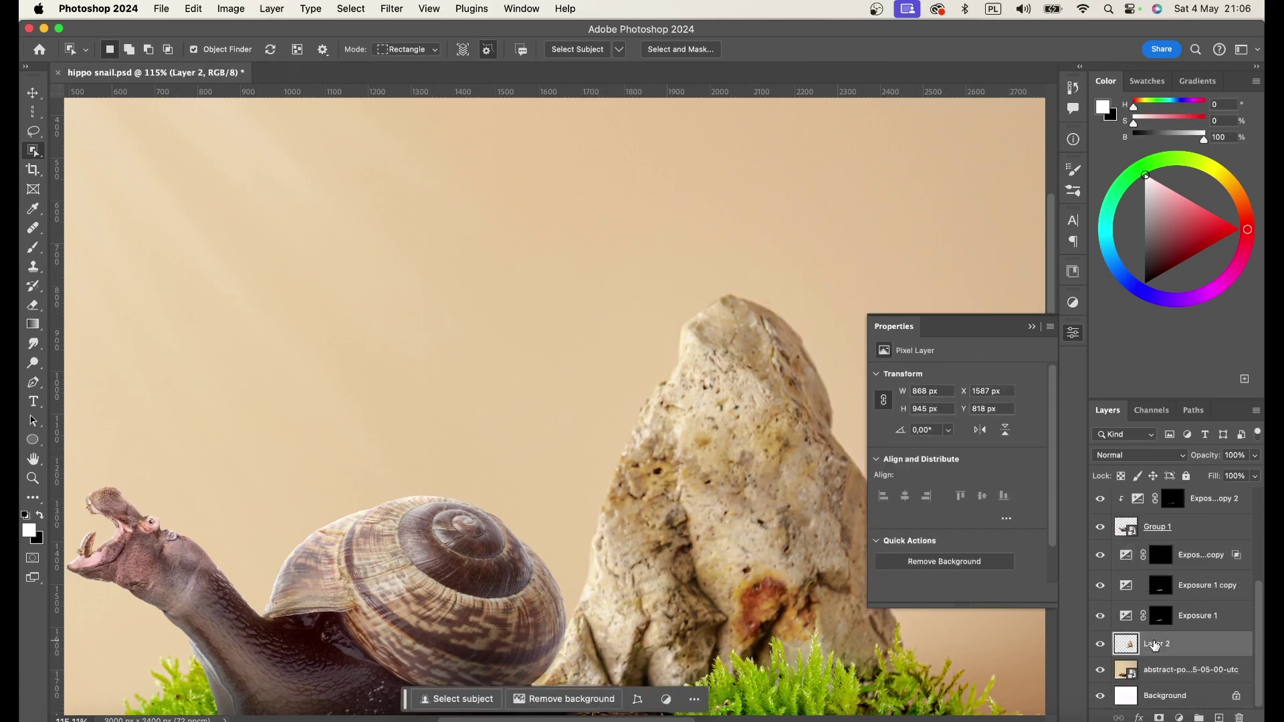
drag(1178, 535, 1178, 570)
- Paint the Exposure 2 copy mask along the top edge of the rock
click(1173, 555)
key(b)
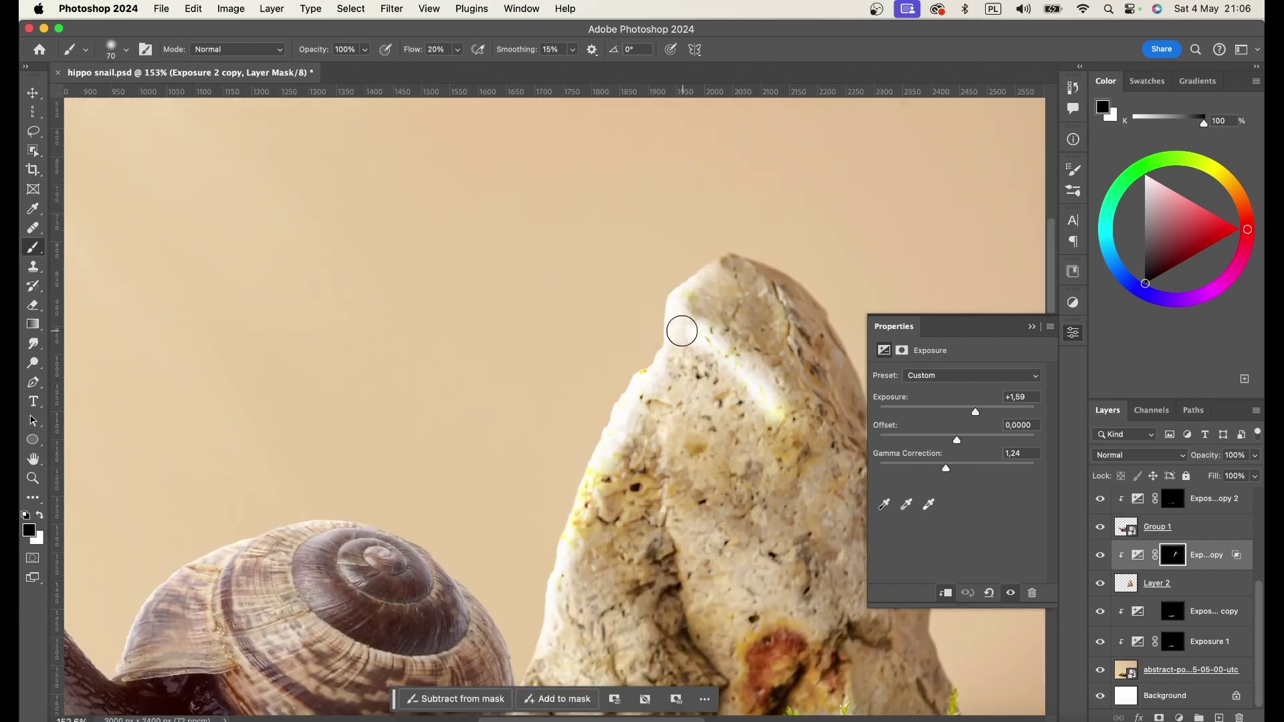
drag(739, 413, 696, 333)
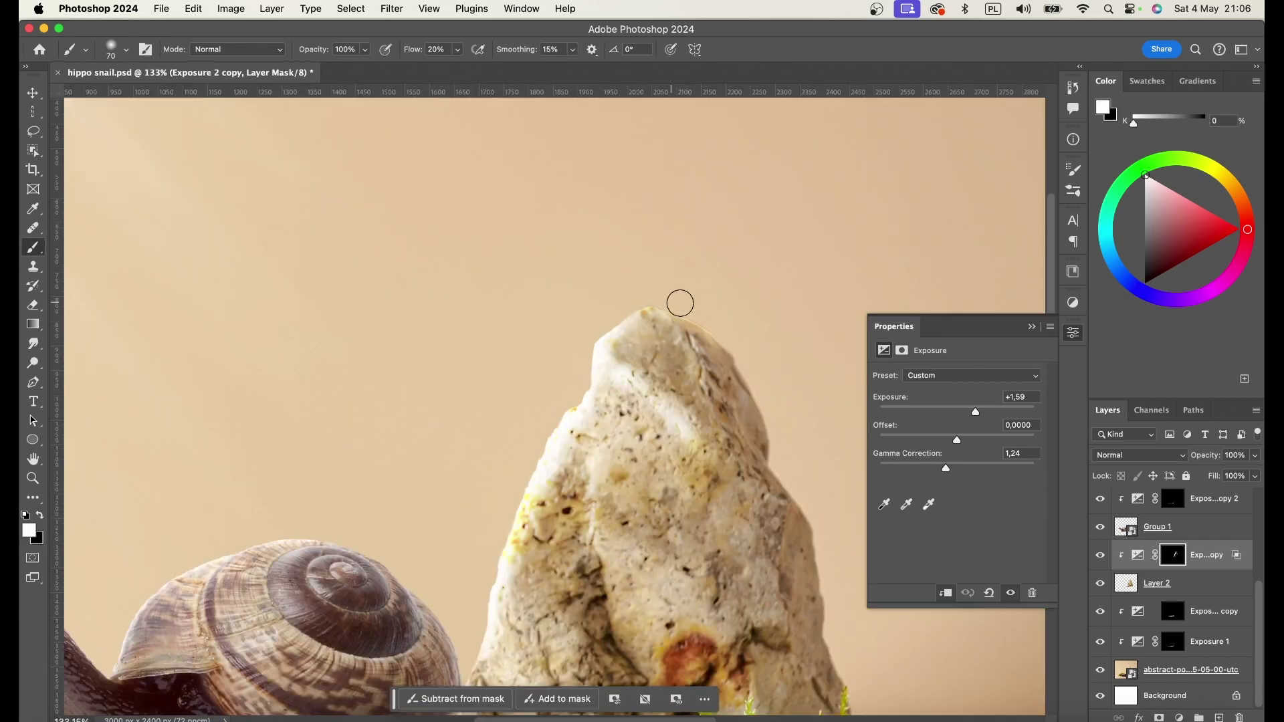
key(ctrl+0)
- Apply Blend If in the Exposure copy's blending options so the rock highlight blends softly
double_click(1224, 567)
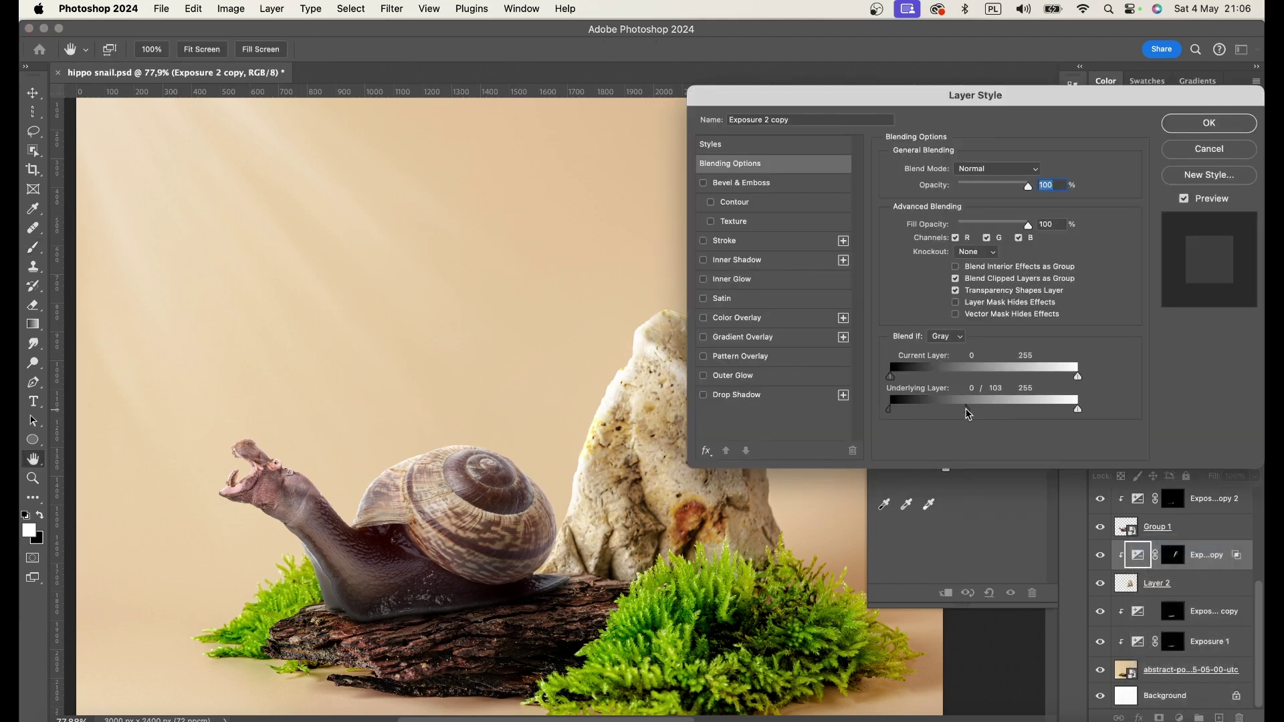
click(1230, 121)
scroll(459, 356, down, 5)
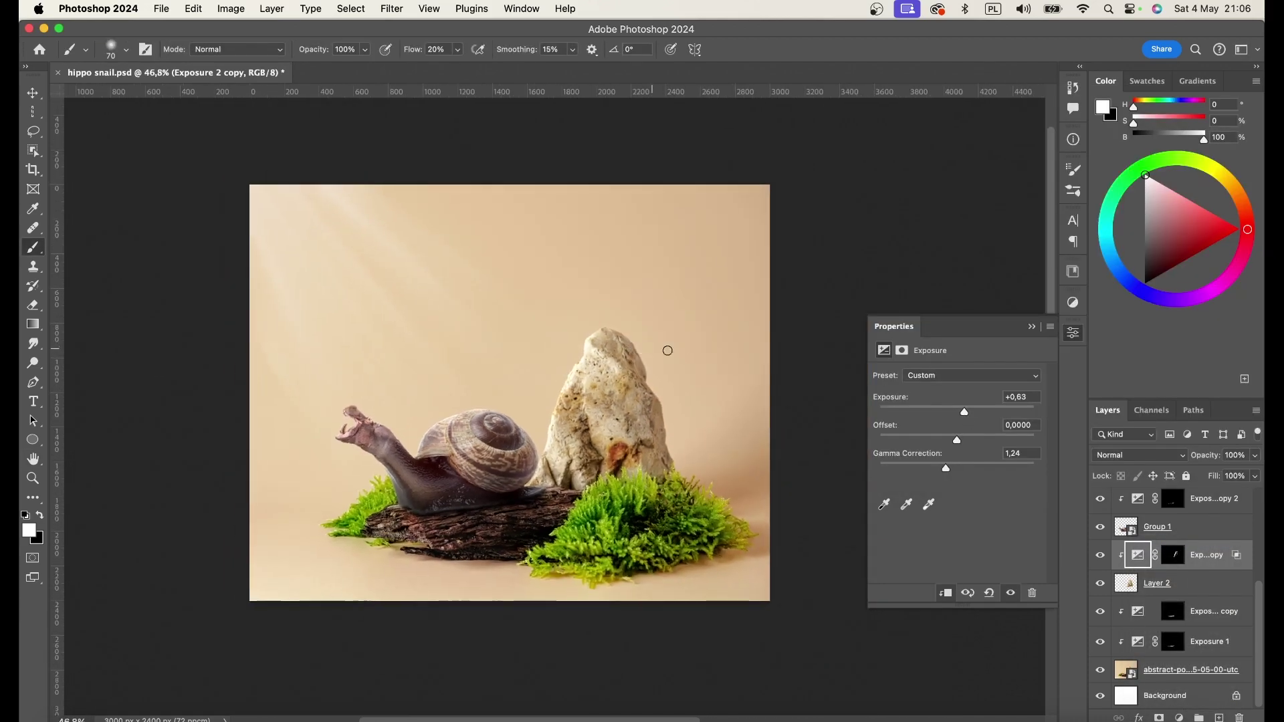
scroll(1222, 585, up, 5)
click(1111, 569)
click(1073, 303)
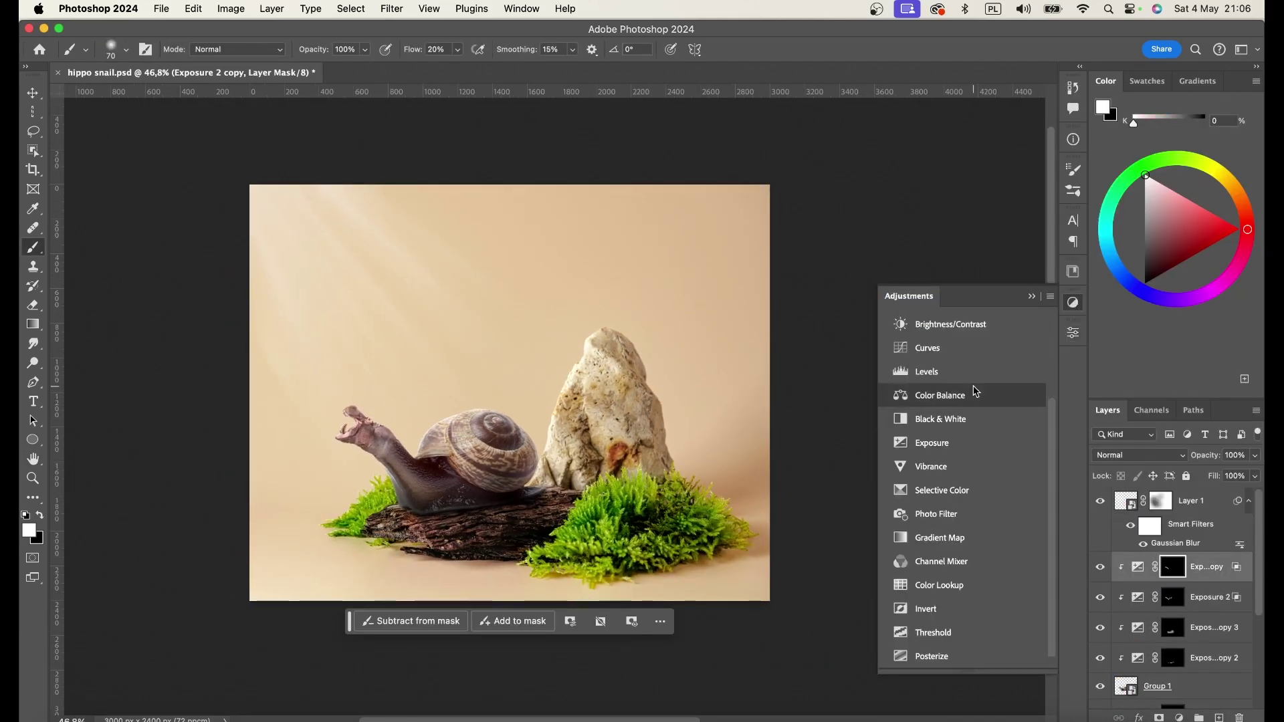
- Add a Color Balance adjustment shifting the midtones toward blue, with yellow-blue at -11
click(975, 393)
drag(939, 460, 943, 461)
click(942, 437)
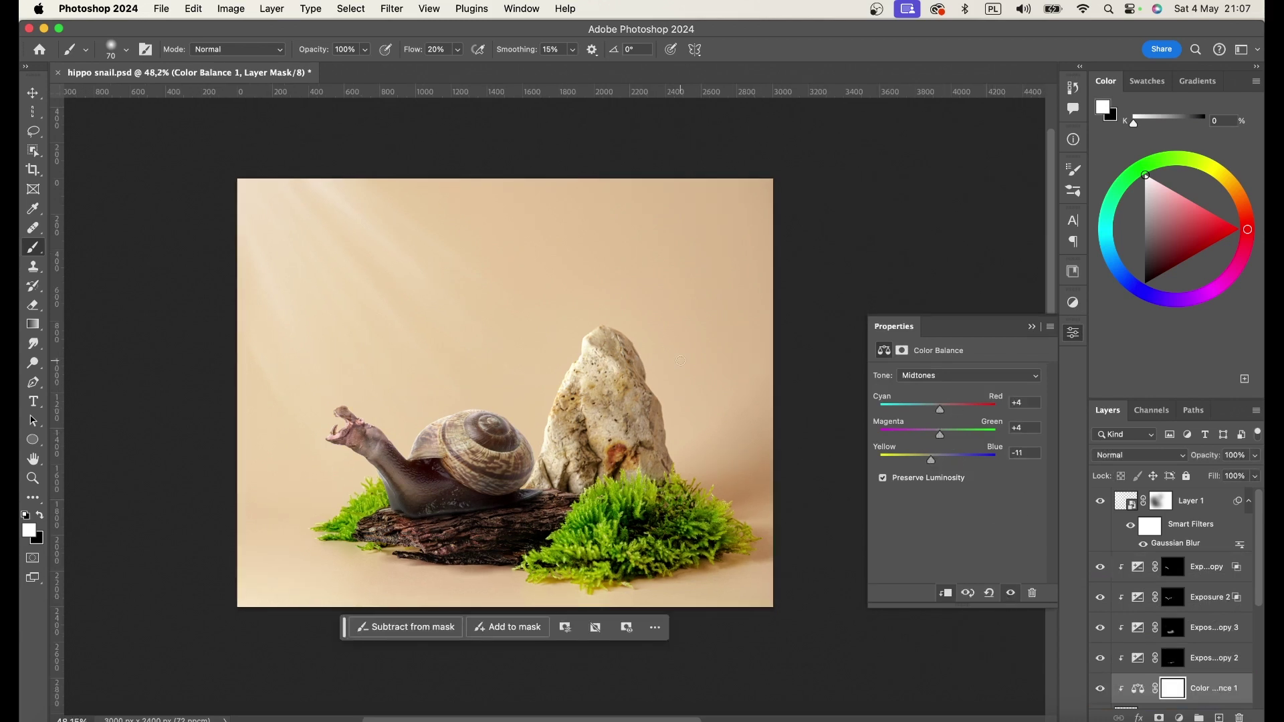
scroll(680, 360, down, 2)
- Scale the dust image across the whole canvas in Screen mode and give it a layer mask
click(1139, 516)
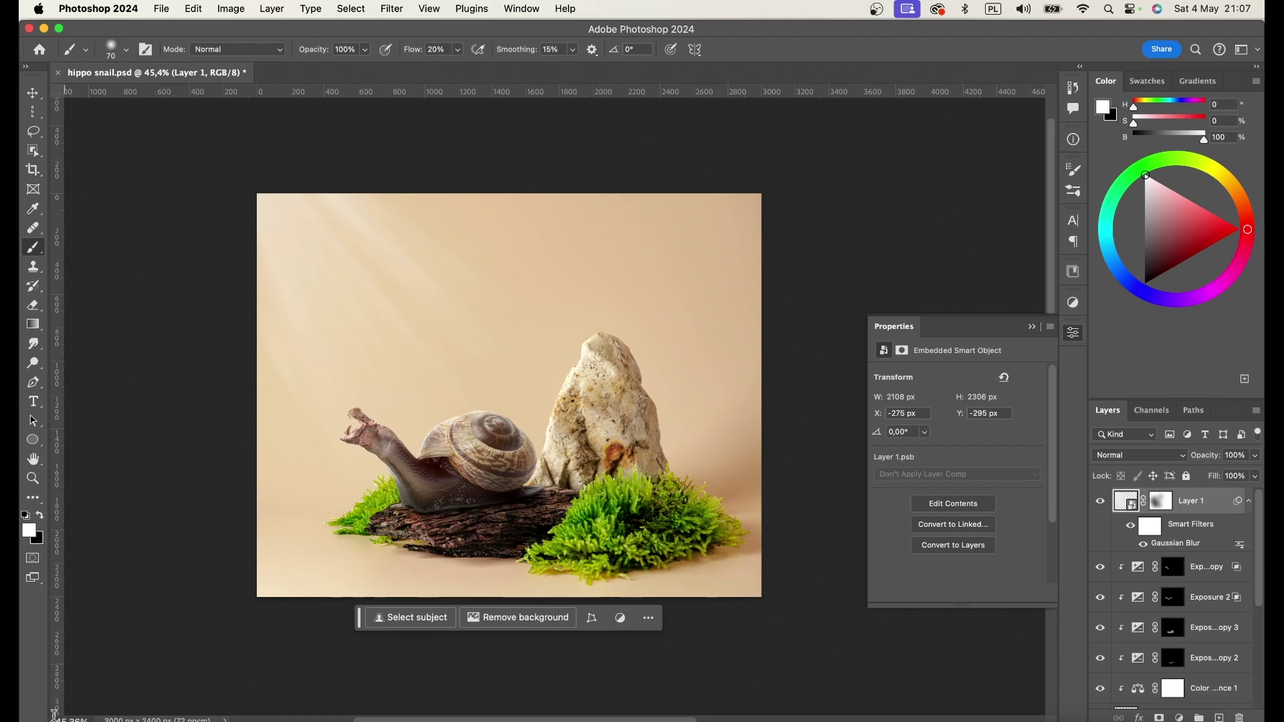
drag(55, 715, 401, 301)
drag(596, 430, 696, 495)
key(Return)
click(1141, 455)
click(1126, 604)
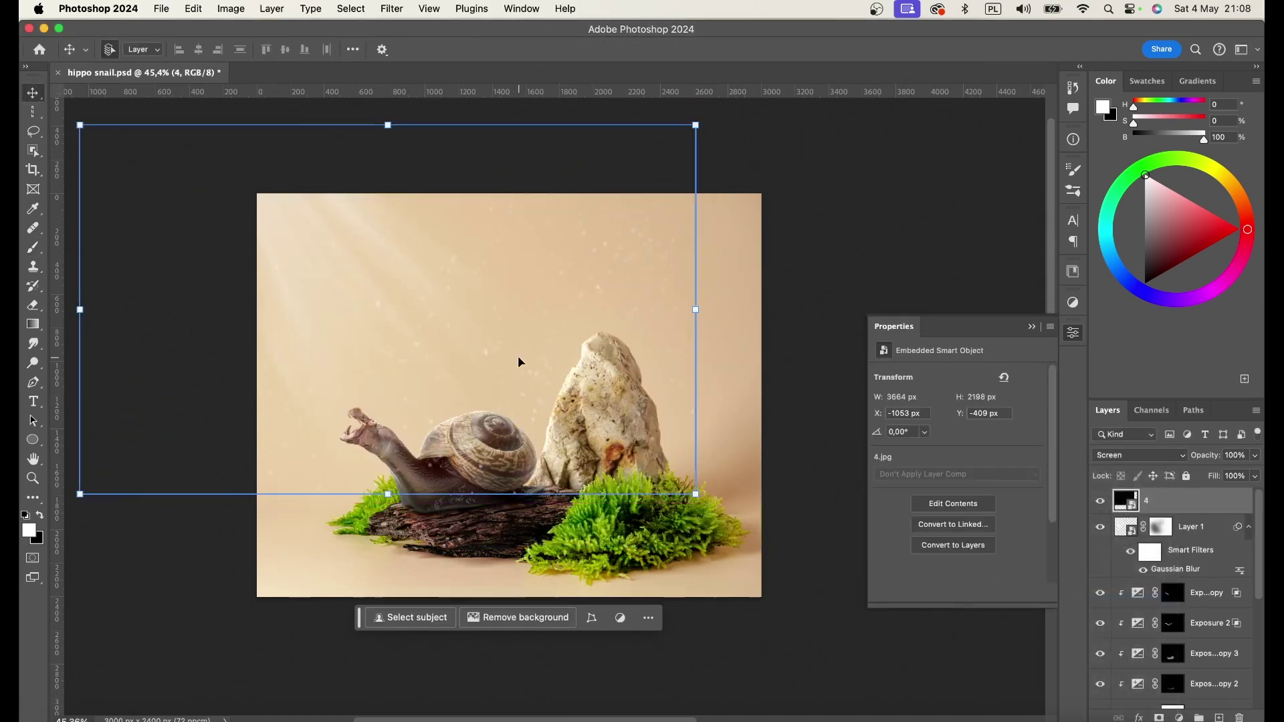
click(1160, 718)
key(b)
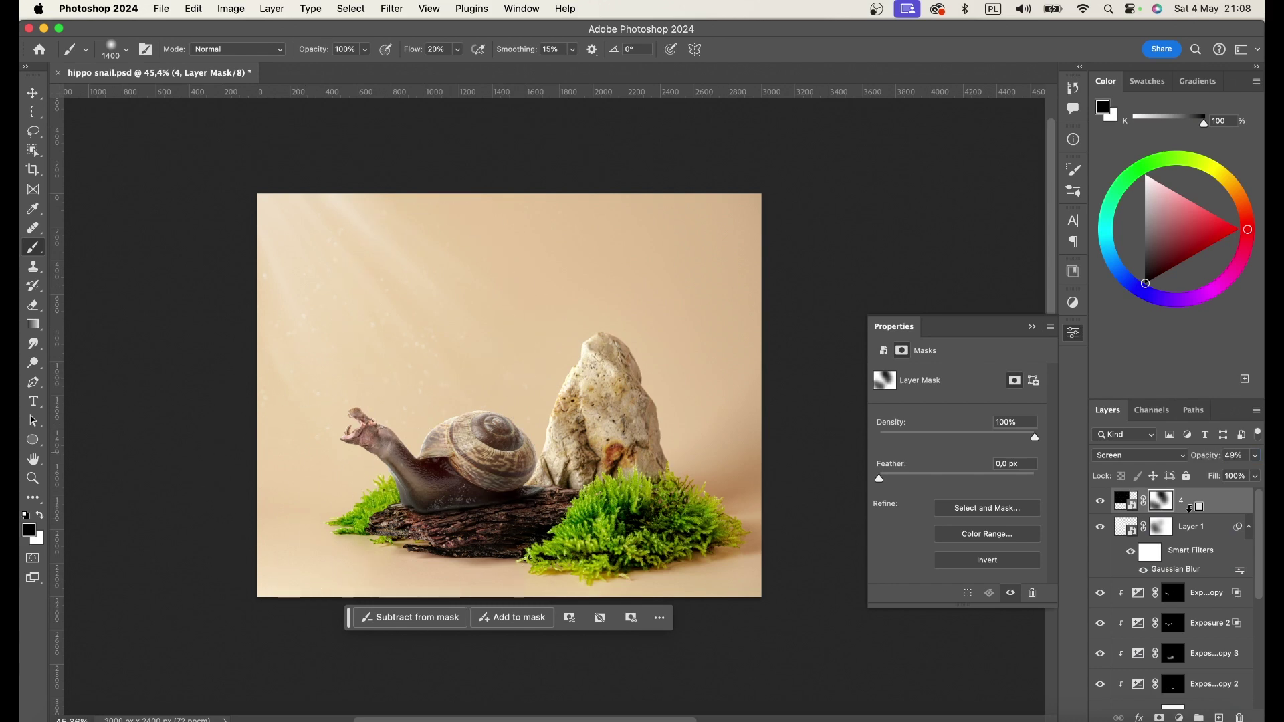
- Add a clipped Brightness/Contrast adjustment that slightly lowers the contrast
right_click(1189, 508)
click(1111, 608)
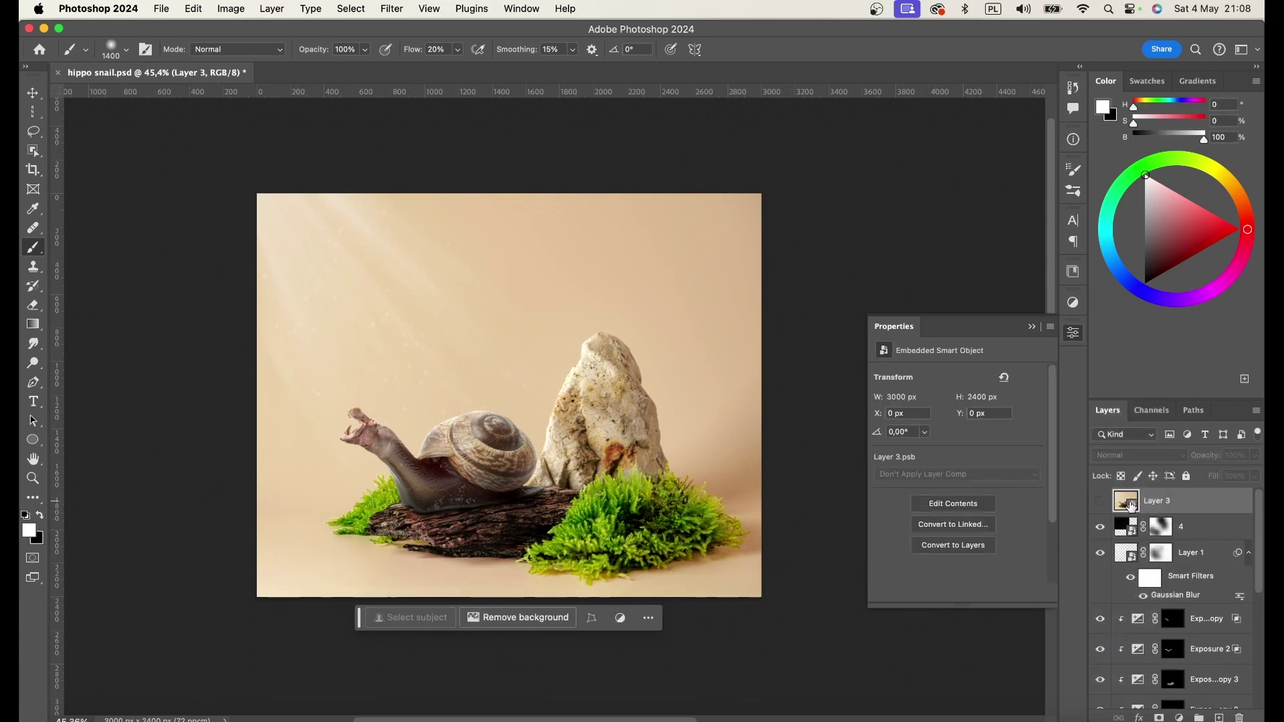
key(ctrl+z)
click(1073, 333)
click(948, 404)
key(ctrl+alt+g)
drag(957, 445, 964, 423)
- Stamp all visible layers into a new layer, open it in Camera Raw, and reduce vibrance
key(ctrl+alt+shift+e)
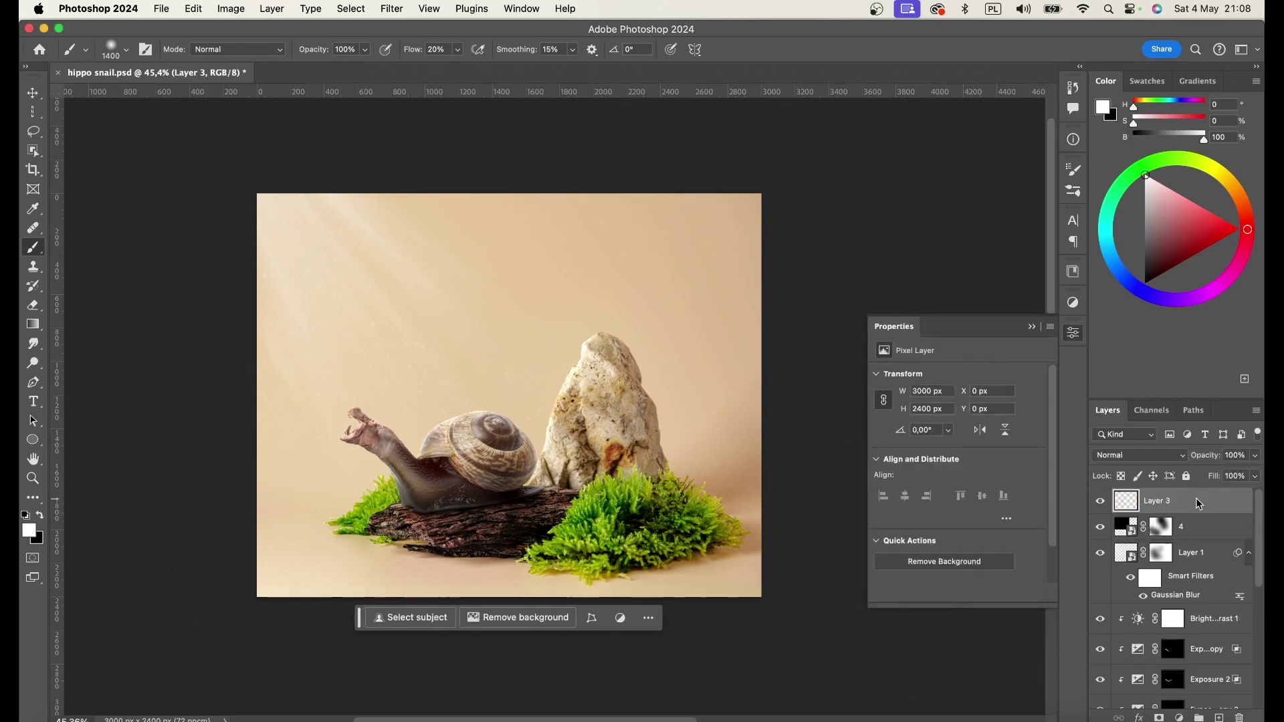
click(391, 9)
click(432, 146)
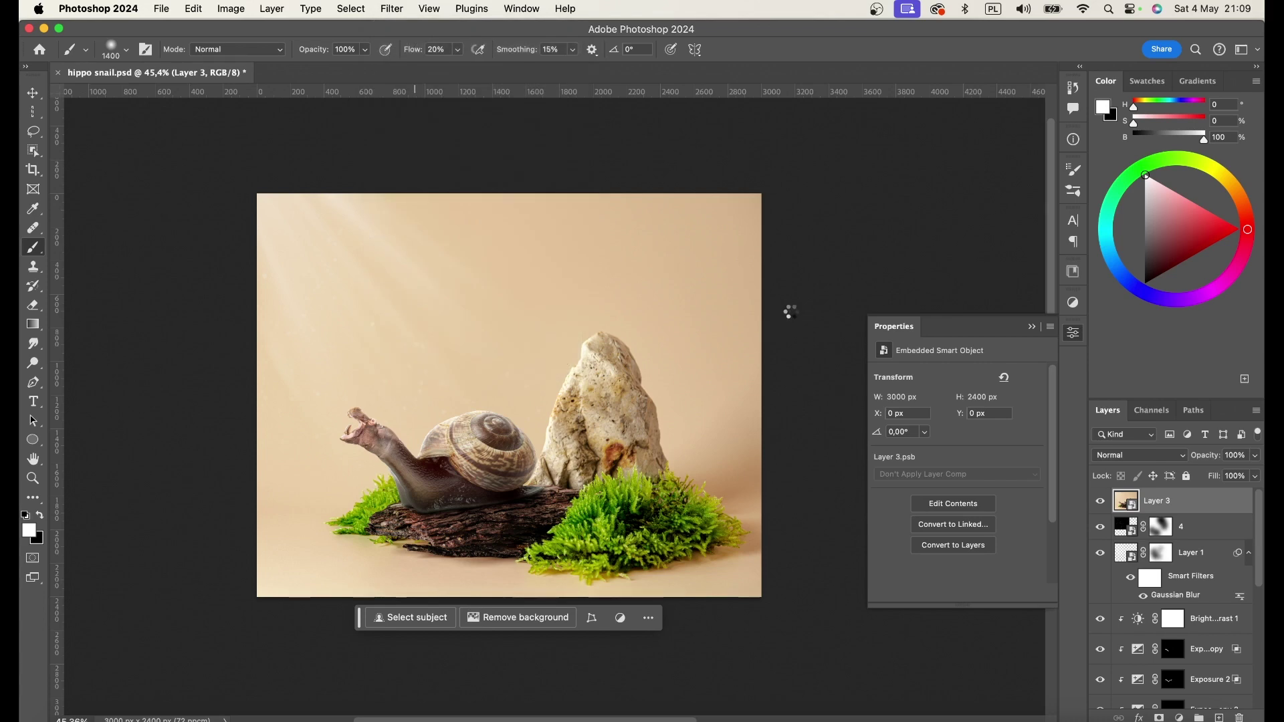
click(1078, 282)
drag(1131, 387, 1122, 388)
- Darken slightly with a tone-curve point, then add clarity and a subtle edge vignette
click(1079, 468)
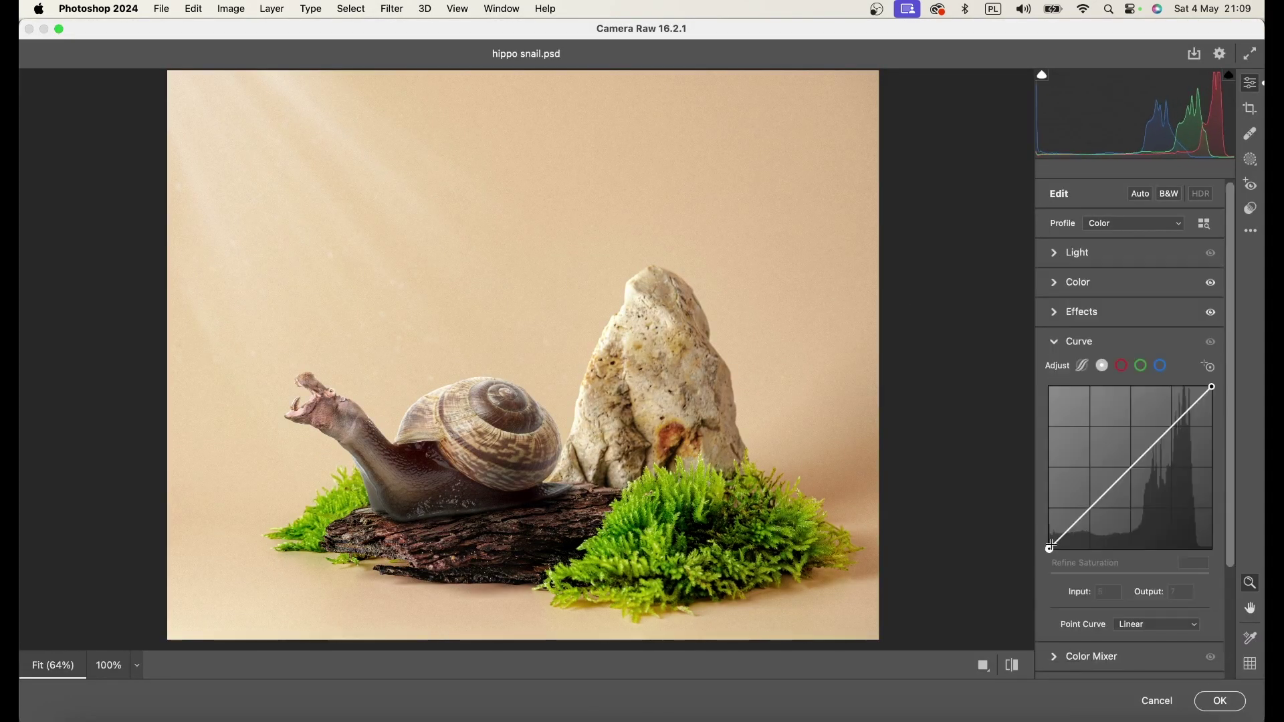
drag(1073, 511, 1093, 502)
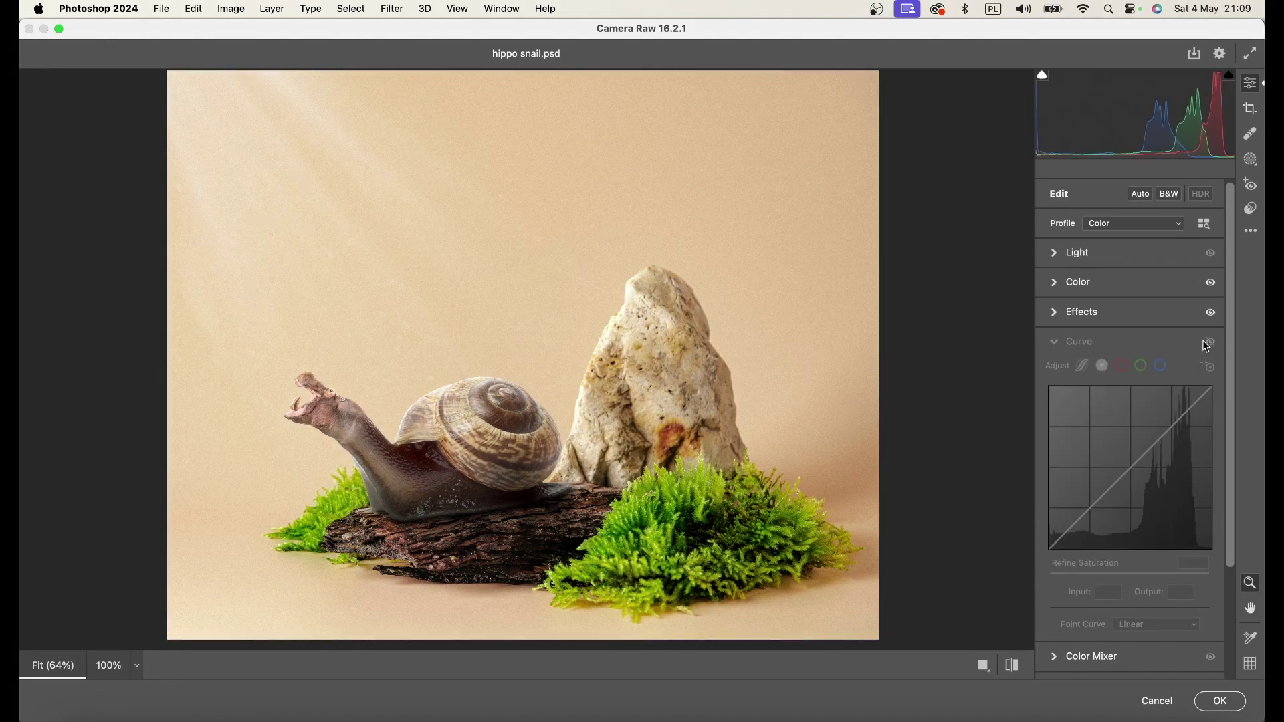
click(1074, 314)
drag(1130, 367, 1149, 368)
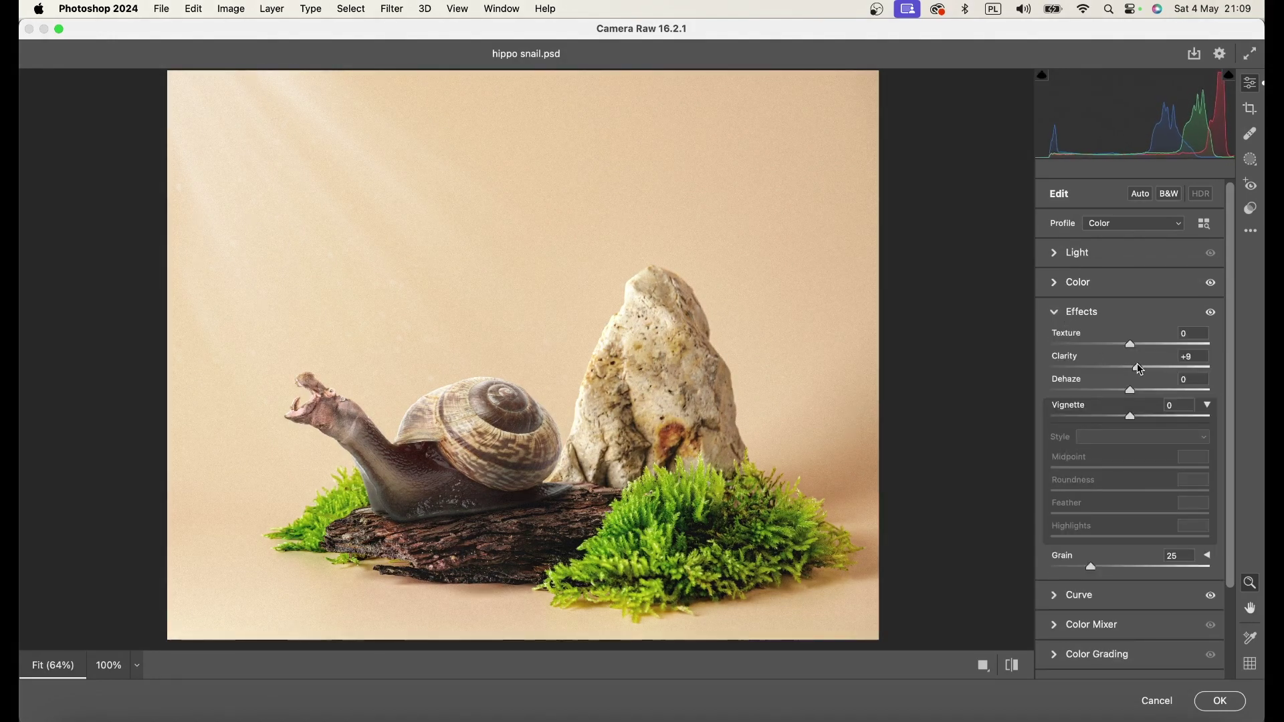
drag(1131, 417, 1124, 418)
- In the Color Mixer, reset the Reds hue, shift the Oranges hue and raise Reds saturation slightly
click(1092, 625)
scroll(1115, 436, down, 2)
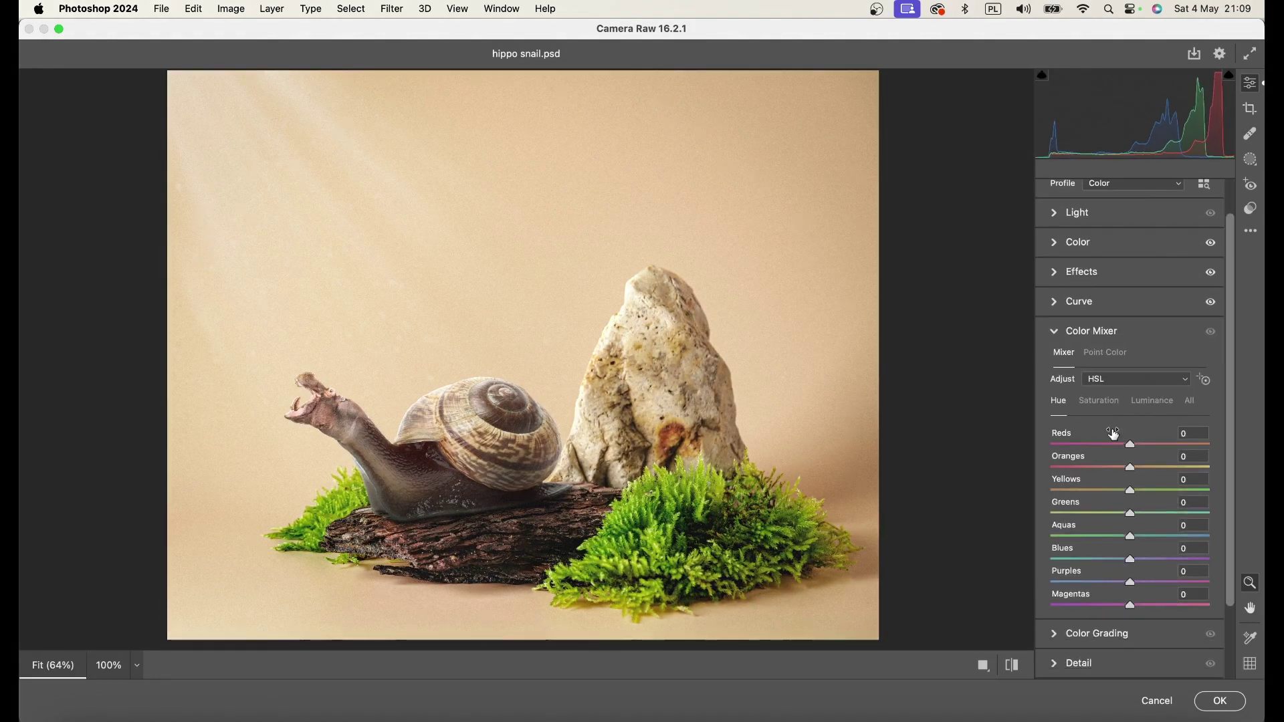
double_click(1062, 444)
mouse_move(1144, 468)
mouse_down()
mouse_move(1122, 470)
mouse_move(1144, 521)
mouse_up()
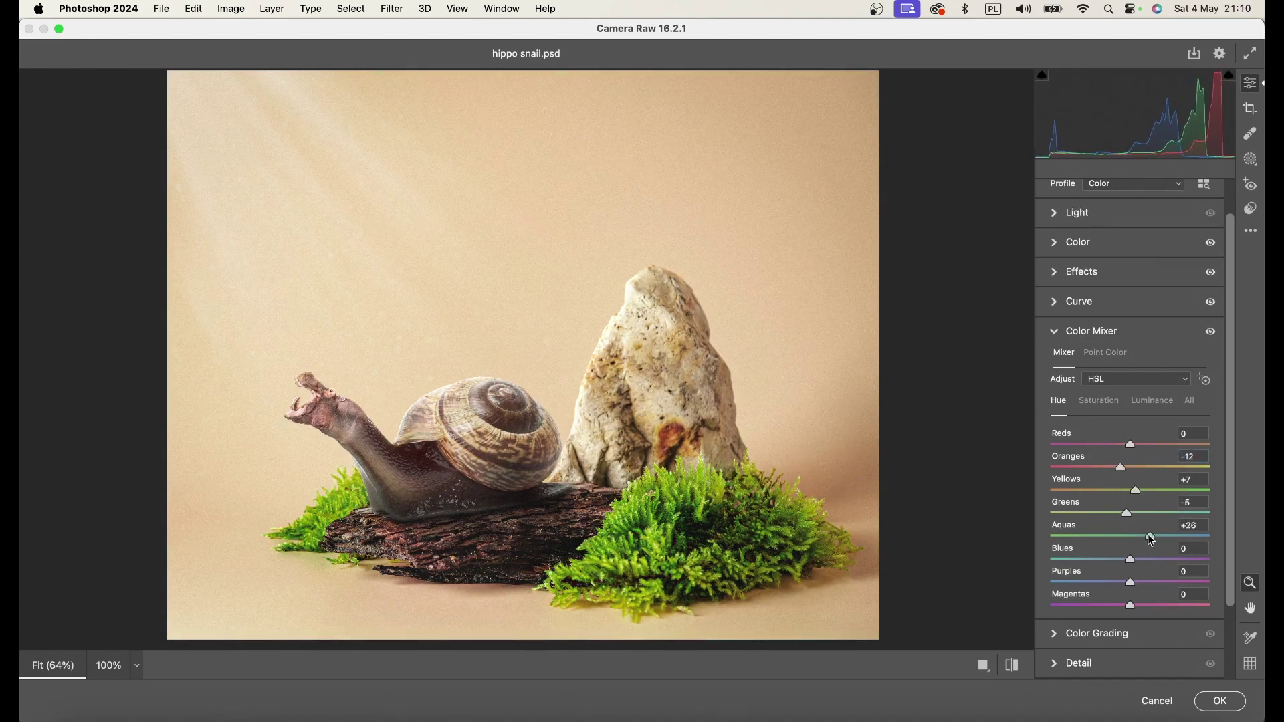
click(1100, 401)
mouse_move(1131, 444)
mouse_down()
mouse_move(1150, 444)
mouse_move(1121, 483)
mouse_move(1138, 444)
mouse_move(1104, 468)
mouse_move(1133, 468)
mouse_move(1142, 491)
mouse_move(1107, 512)
mouse_up()
click(1152, 401)
- Color-grade the midtones toward yellow and the shadows toward cyan-green, comparing the grading on and off
click(1097, 626)
drag(1130, 363, 1132, 358)
mouse_move(1075, 493)
mouse_down()
mouse_move(1037, 444)
mouse_move(1009, 472)
mouse_move(1079, 483)
mouse_up()
click(1212, 262)
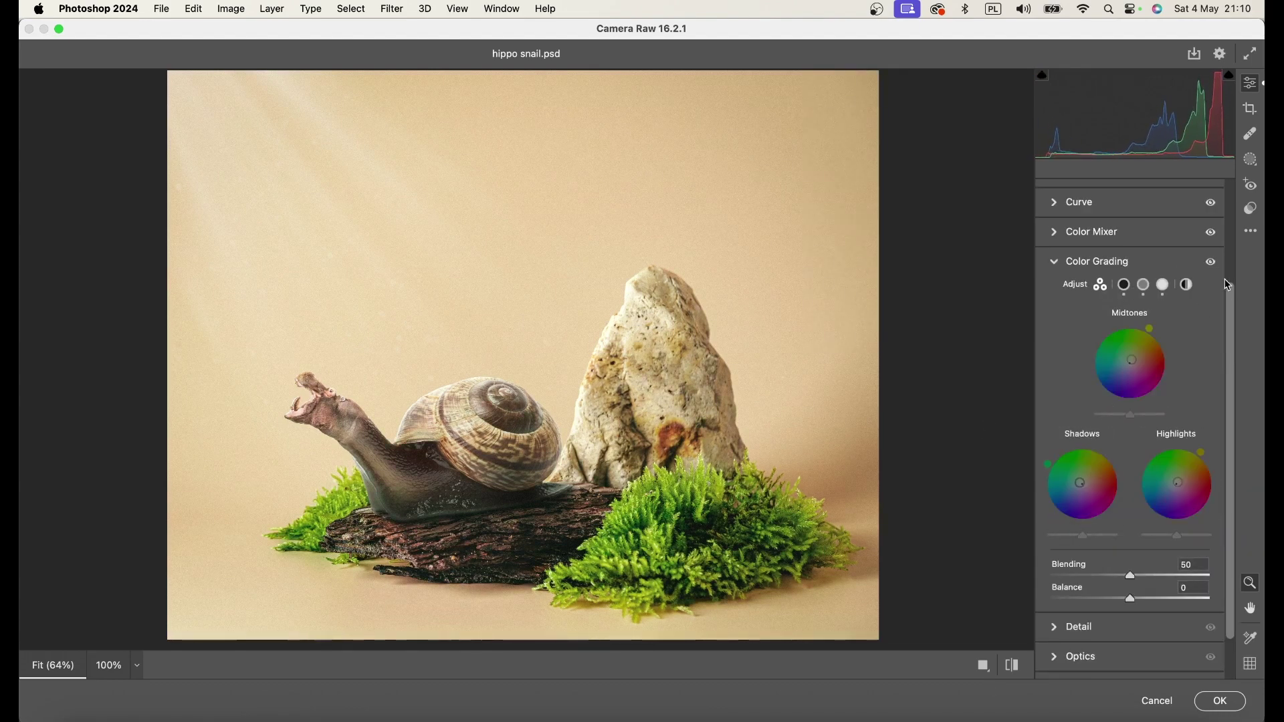
click(1212, 262)
drag(773, 330, 564, 338)
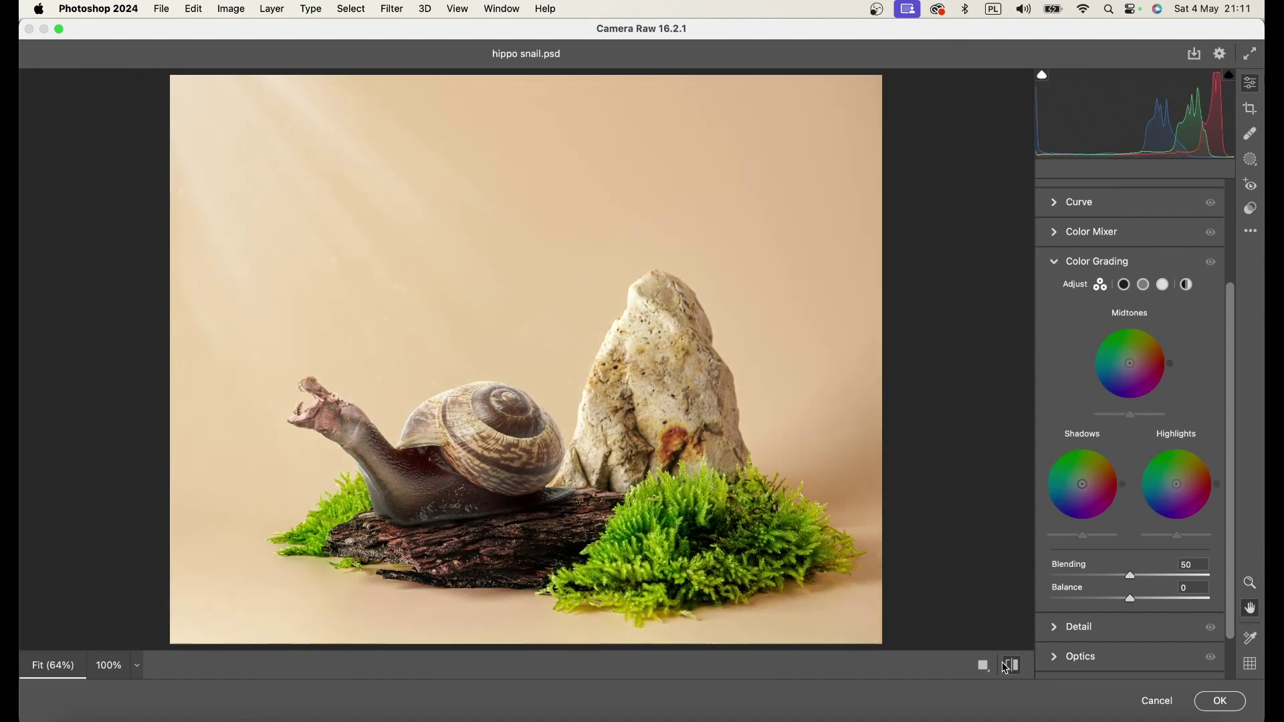
click(1008, 667)
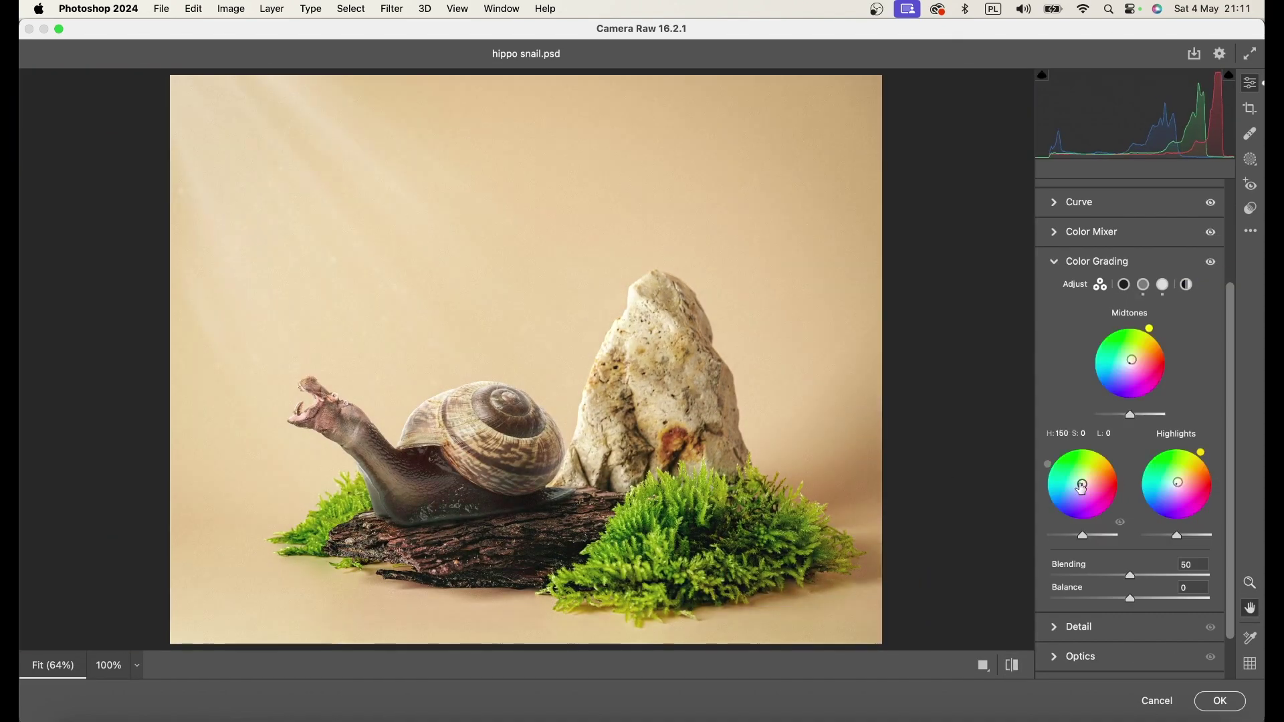